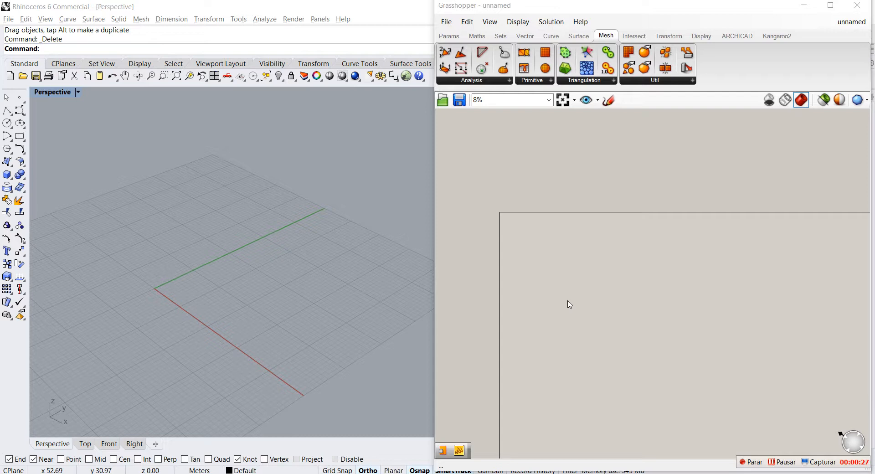
Draw a four-cornered flat surface on the ground plane around the origin by picking its corner points
left_click(17, 162)
left_click(110, 278)
left_click(254, 214)
left_click(378, 306)
left_click(263, 340)
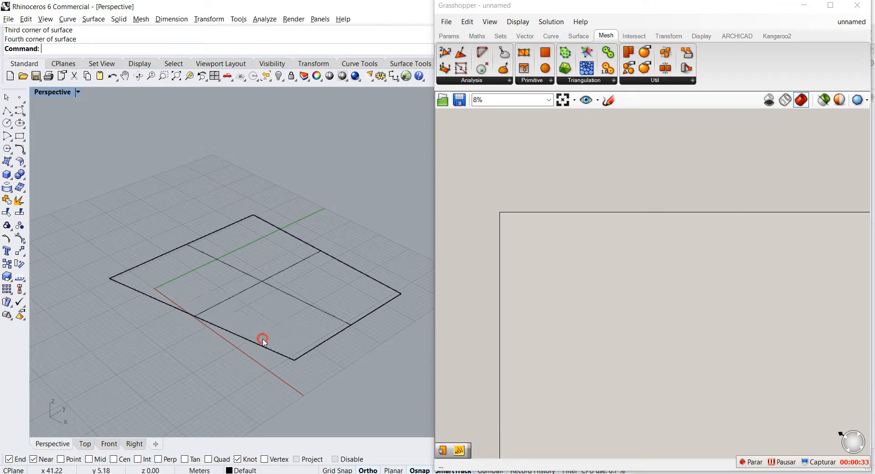
Rebuild the surface with 7 points and degree 3 in both U and V, deleting the input
left_click(261, 282)
type("R")
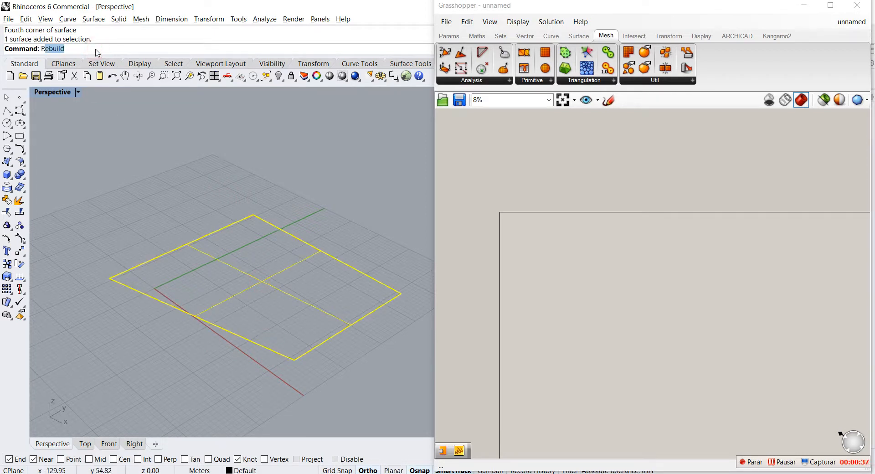
type("e")
key("Return")
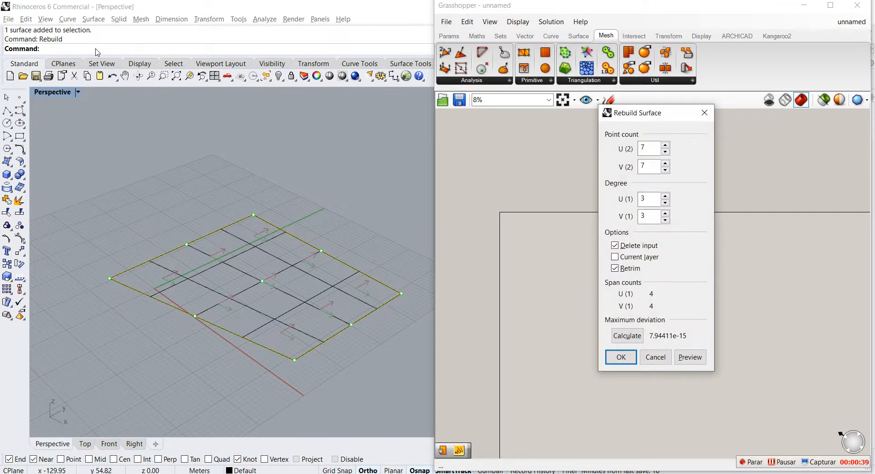
double_click(649, 149)
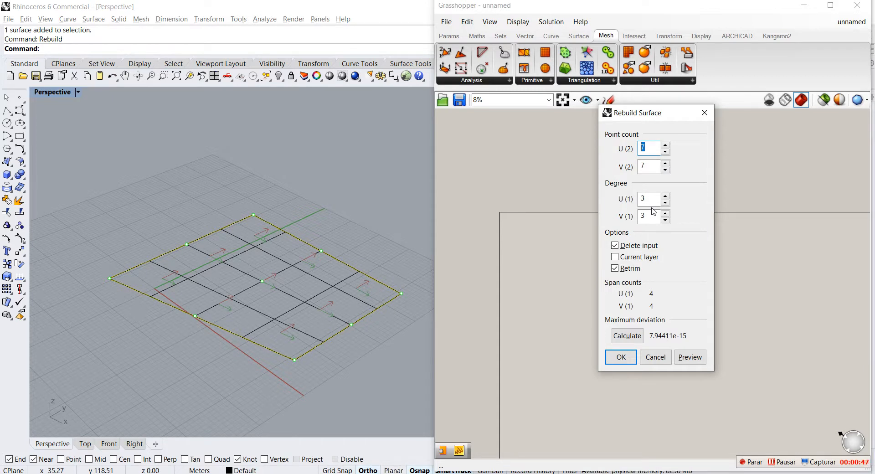
left_click(622, 353)
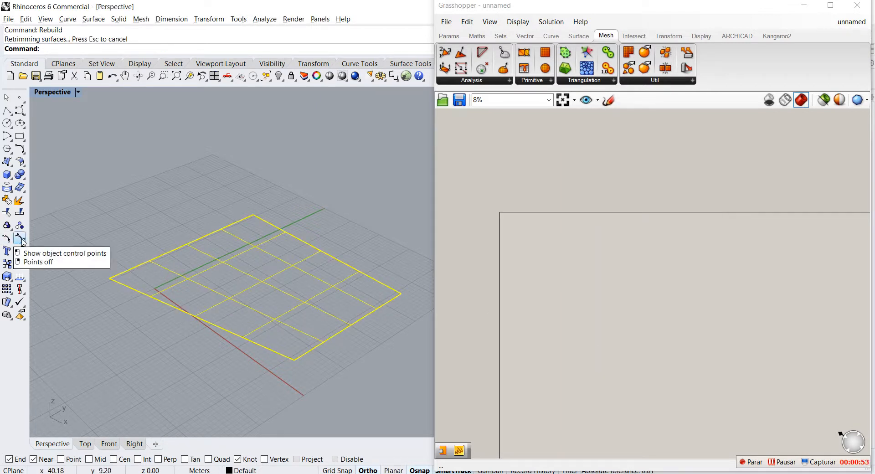
Show the surface's control points and move the interior point nearest the origin vertically up by about 42 m
left_click(20, 239)
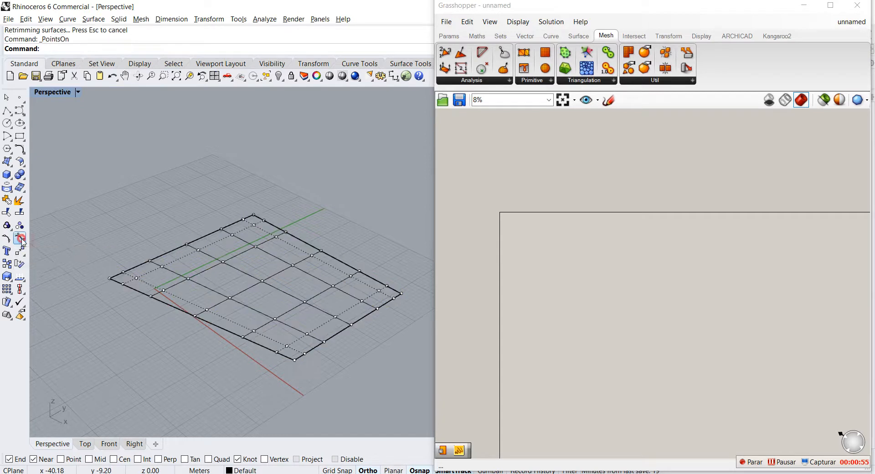
left_click(189, 278)
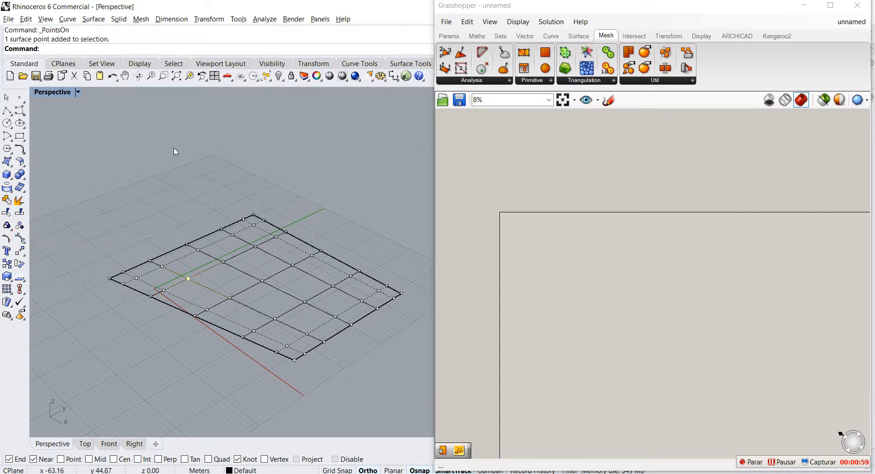
type("Mov")
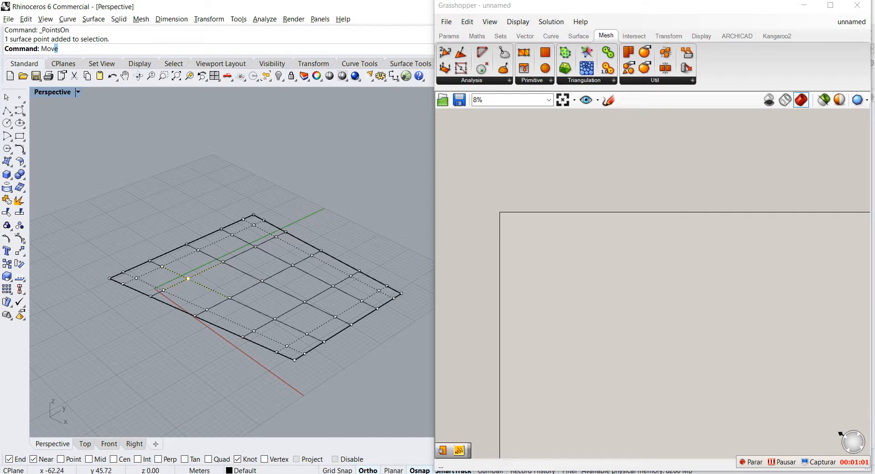
type("e")
key("Return")
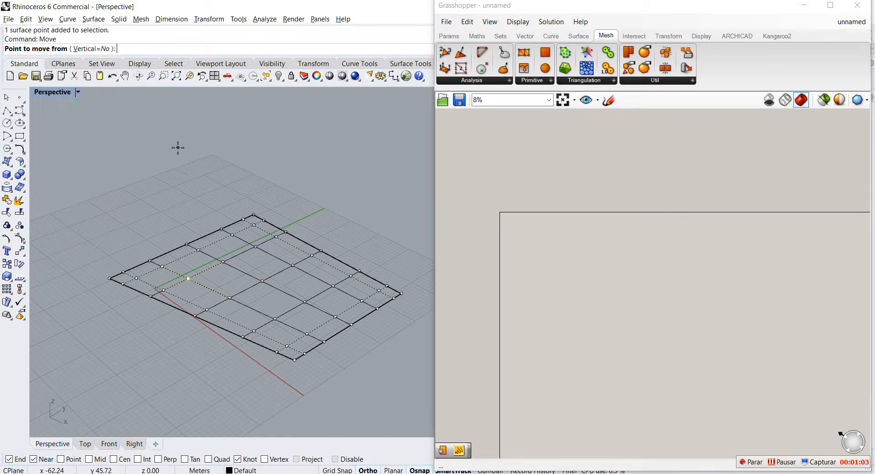
key("Return")
left_click(188, 278)
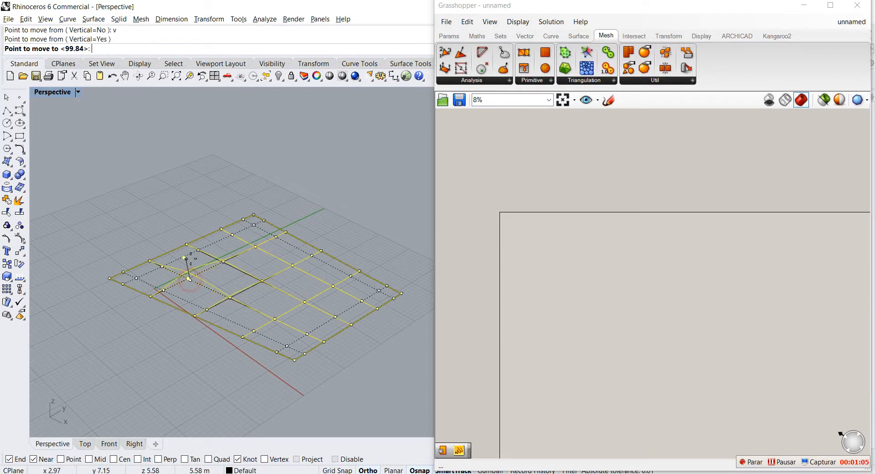
left_click(155, 101)
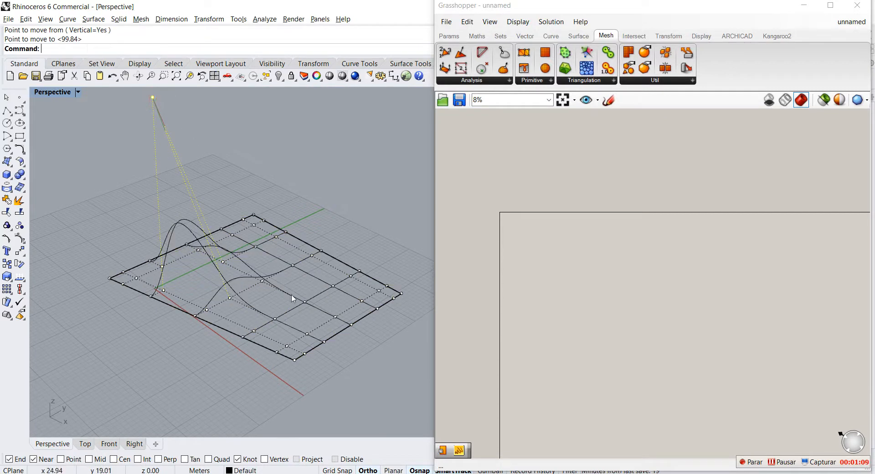
Move an interior control point on the side of the surface opposite the first peak vertically down by about 38 m
left_click(304, 303)
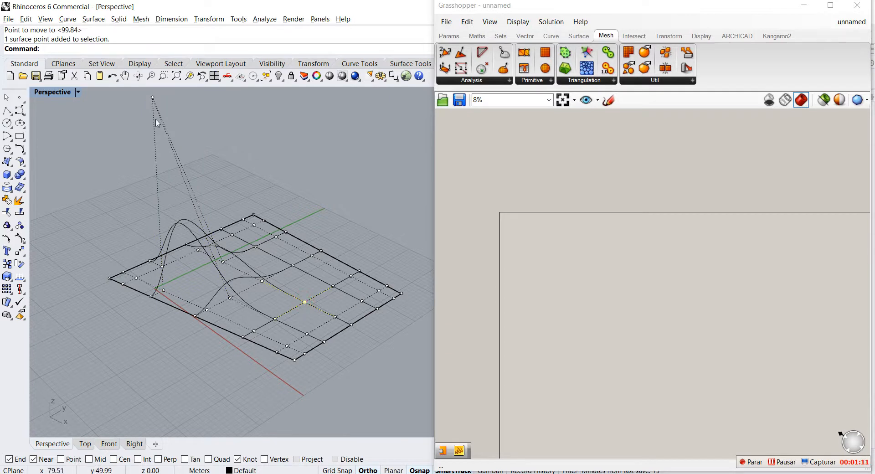
type("Move")
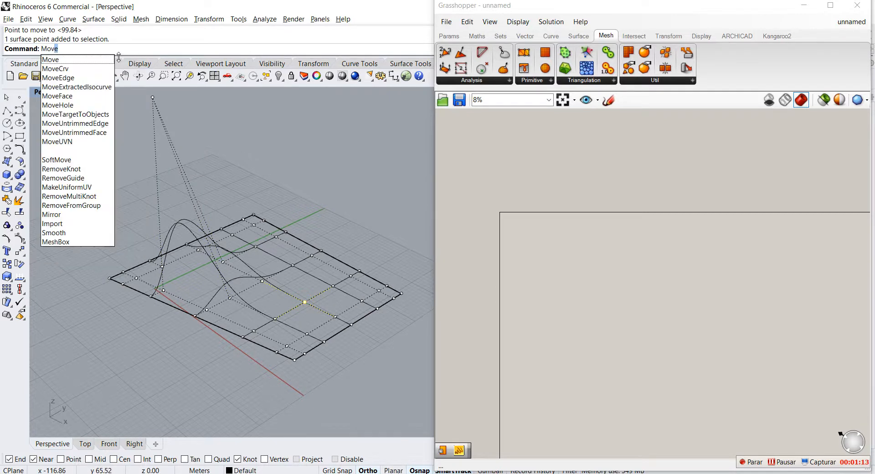
key("Return")
type("ve from ( Vertical=No ): v")
key("Return")
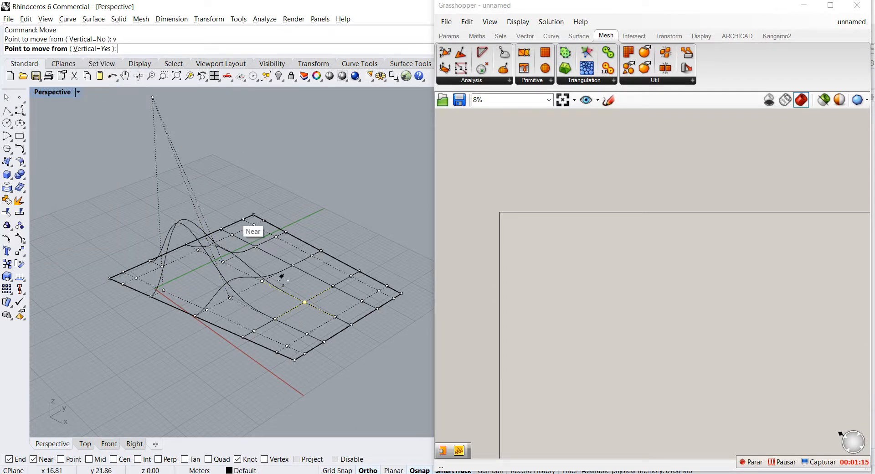
left_click(306, 303)
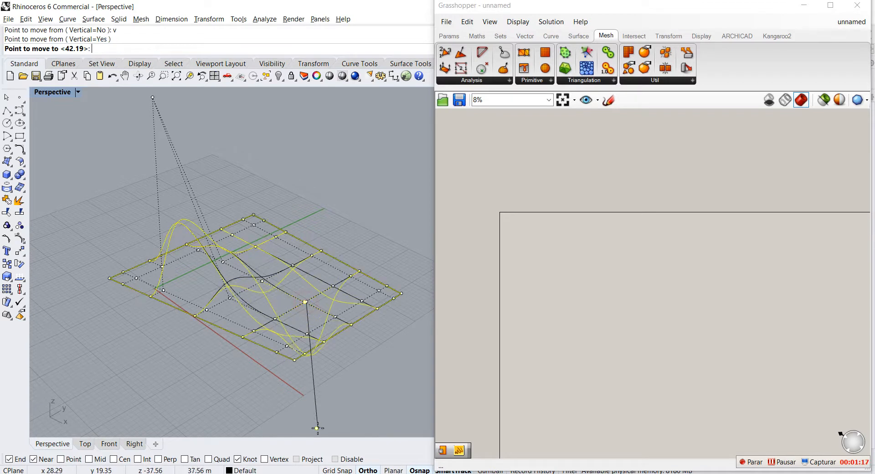
left_click(363, 426)
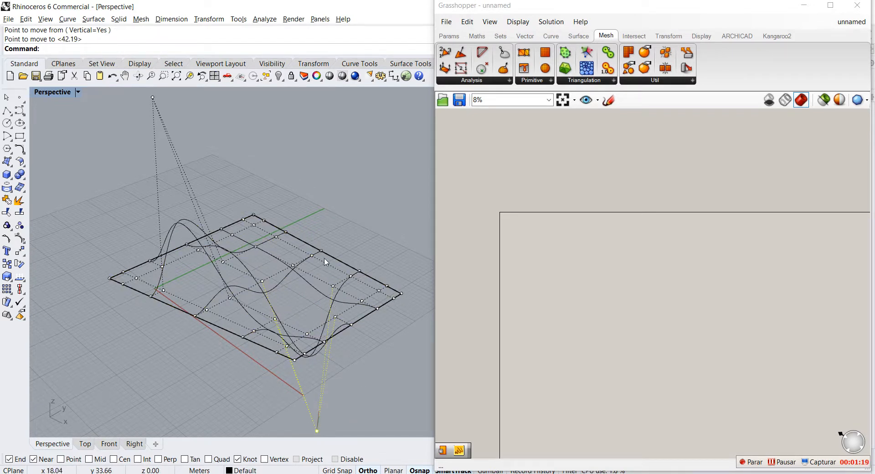
Move the interior control point near the surface's far corner by the green axis vertically up by about 184 m
left_click(276, 237)
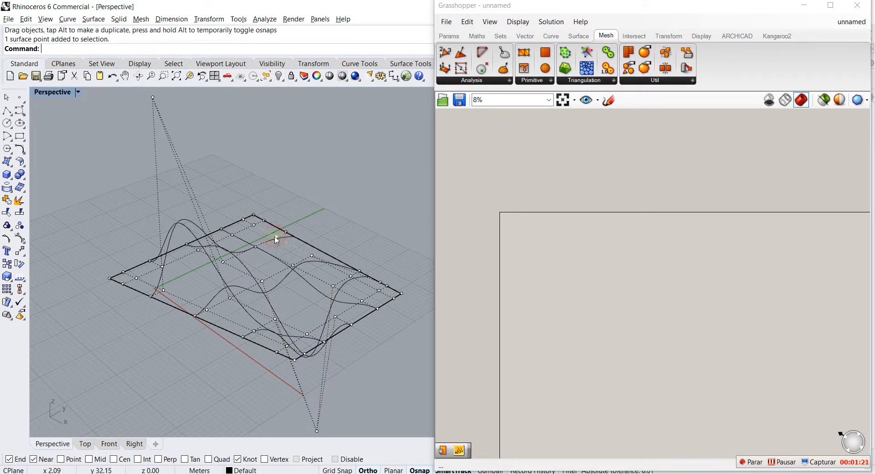
scroll(270, 350, "down", 10)
scroll(278, 315, "up", 9)
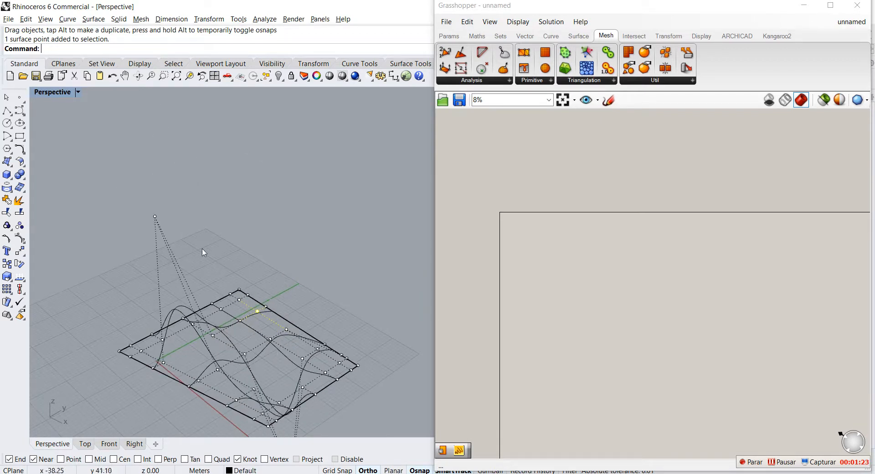
key("Return")
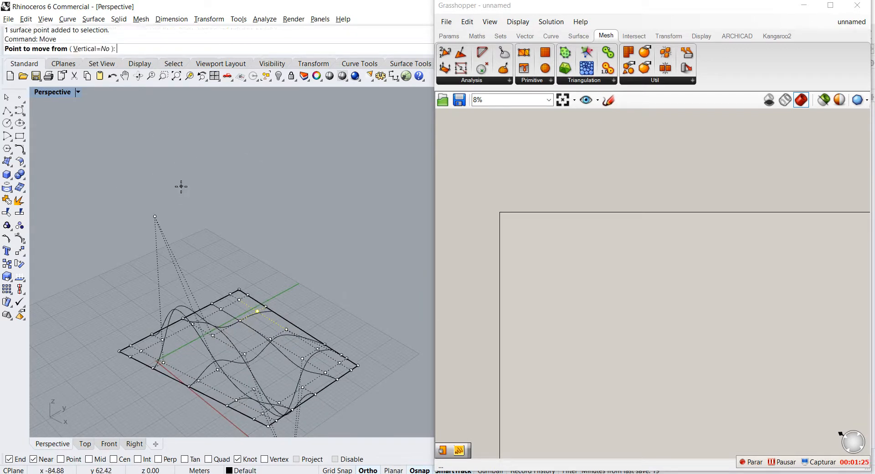
type("v")
key("Return")
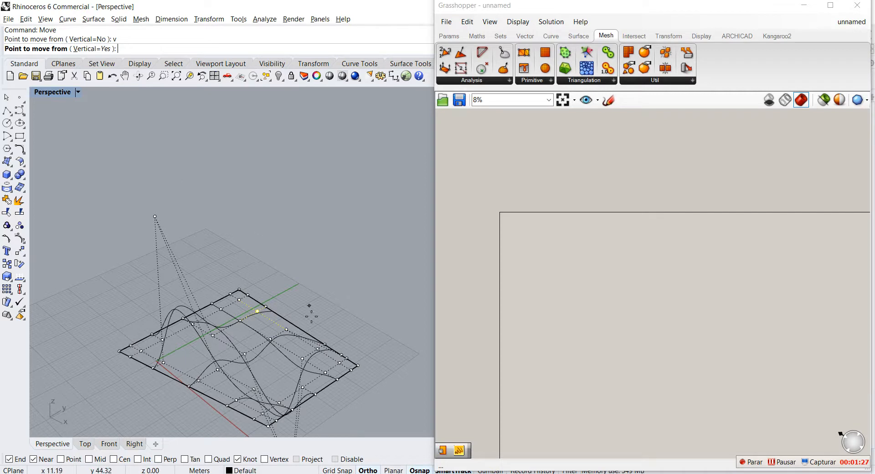
left_click(260, 302)
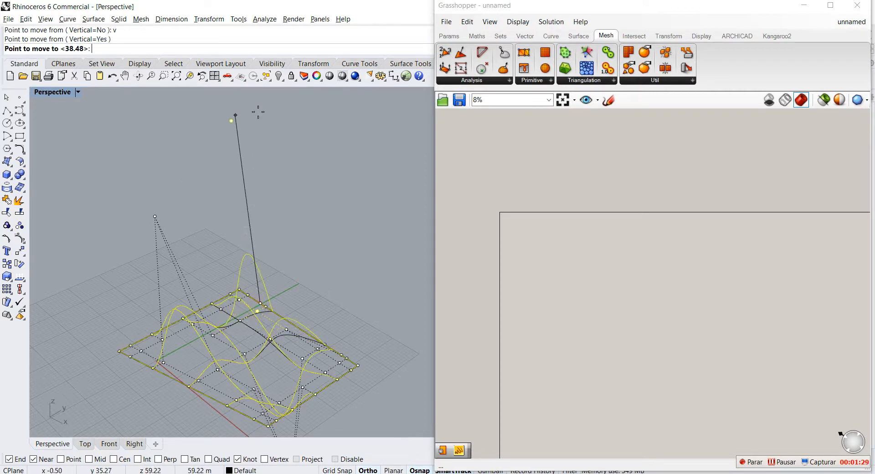
scroll(214, 182, "down", 5)
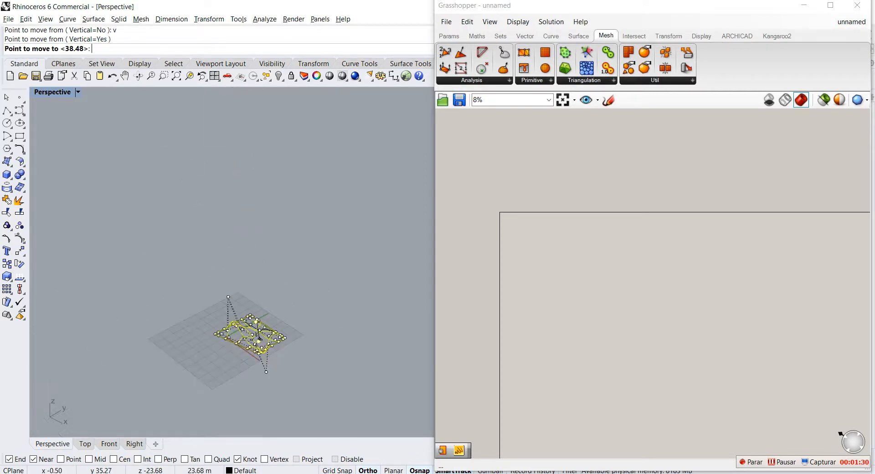
left_click(239, 142)
left_click(293, 264)
scroll(261, 328, "up", 5)
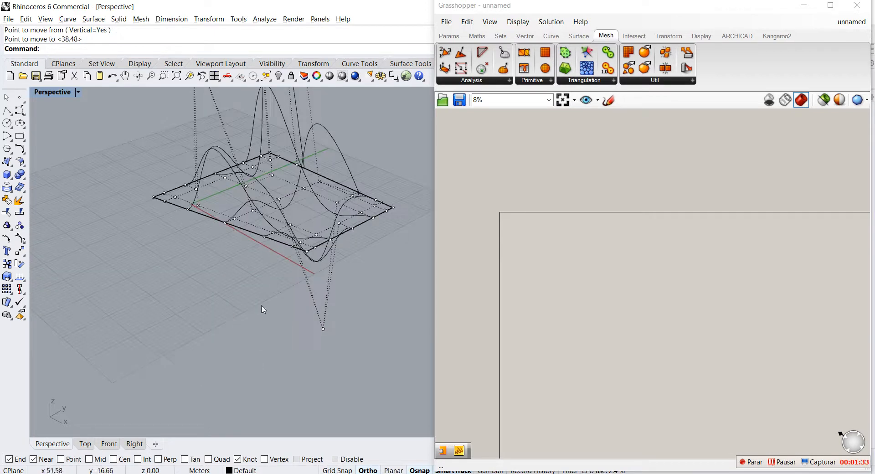
Move the interior control point beside the surface corner nearest the red axis's end vertically down, well below the grid
scroll(259, 324, "down", 5)
right_click_drag(275, 223, 239, 254)
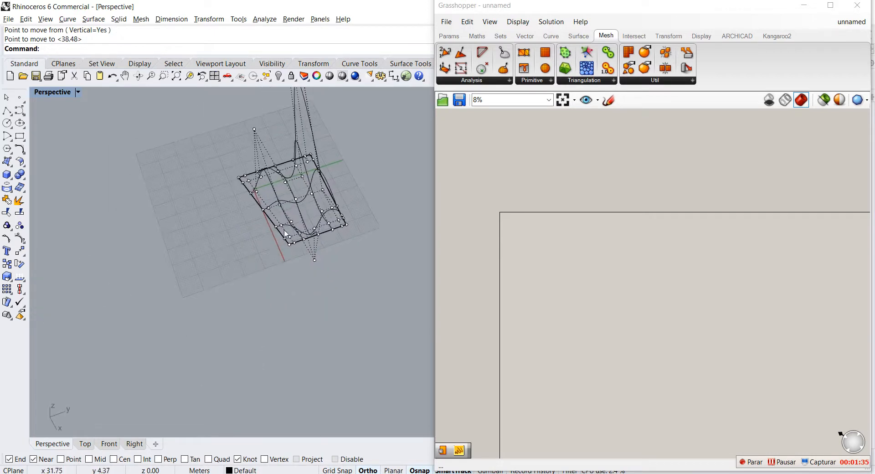
scroll(276, 239, "up", 5)
left_click(286, 254)
scroll(286, 251, "down", 6)
scroll(287, 257, "up", 2)
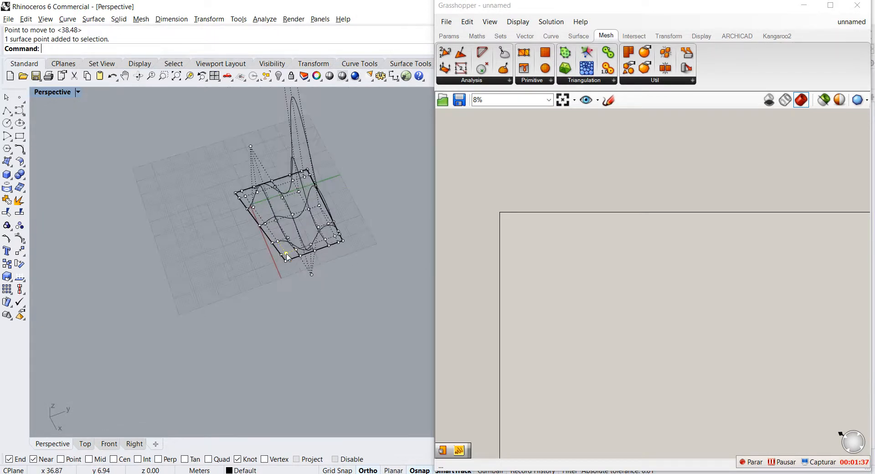
right_click(286, 254)
type("v")
key("Return")
left_click(285, 253)
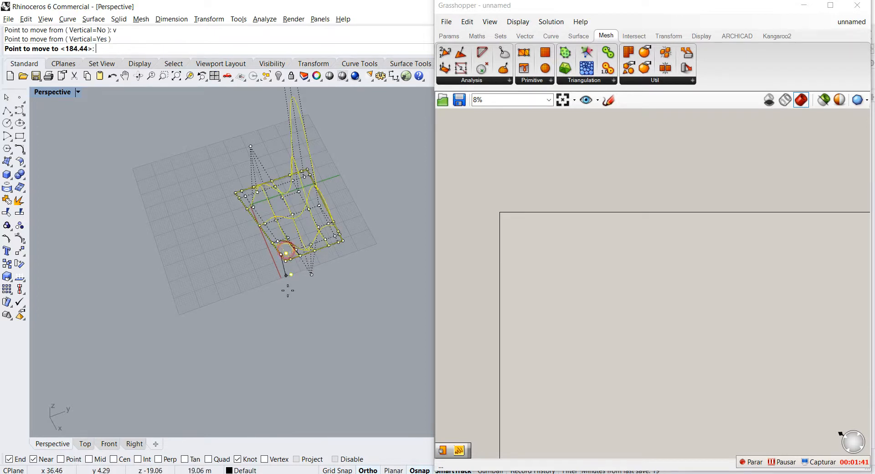
left_click(338, 424)
left_click(360, 322)
middle_click(228, 266)
scroll(300, 232, "up", 2)
right_click_drag(299, 235, 361, 203)
mouse_move(349, 298)
right_mouse_down()
mouse_move(350, 313)
mouse_move(356, 284)
right_mouse_up()
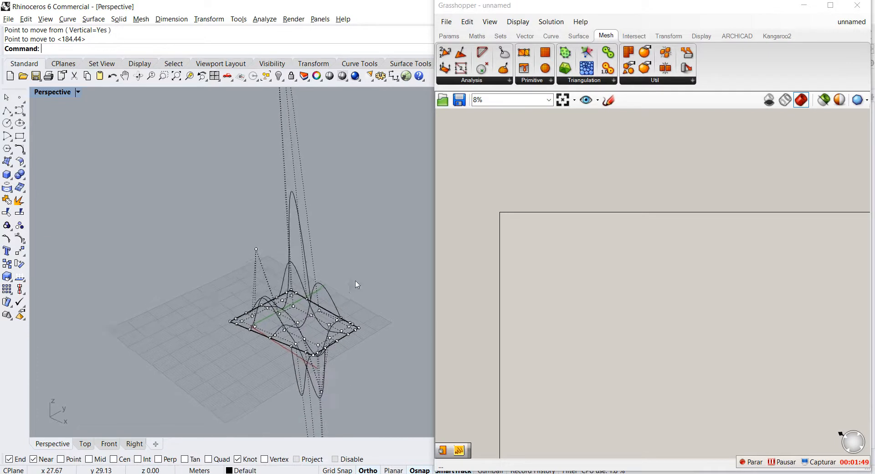
Switch to Grasshopper and place a Surface geometry parameter near the upper-left corner of the empty canvas
scroll(550, 248, "up", 3)
scroll(478, 237, "up", 3)
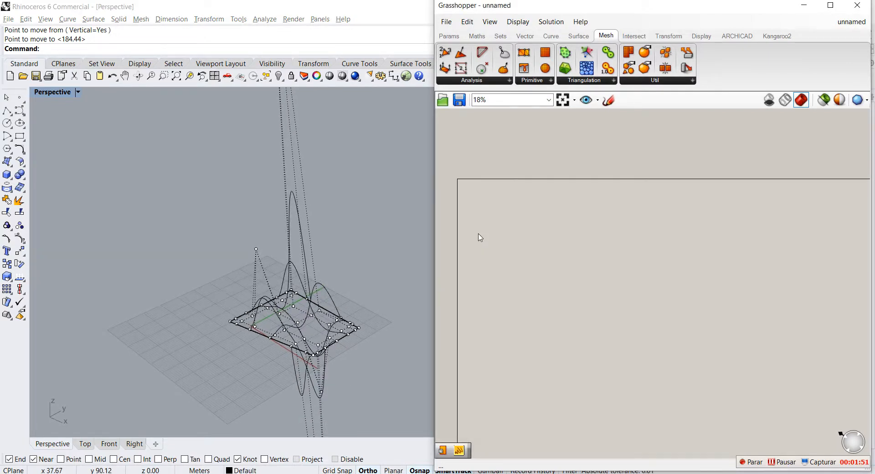
left_click(449, 35)
left_click(503, 82)
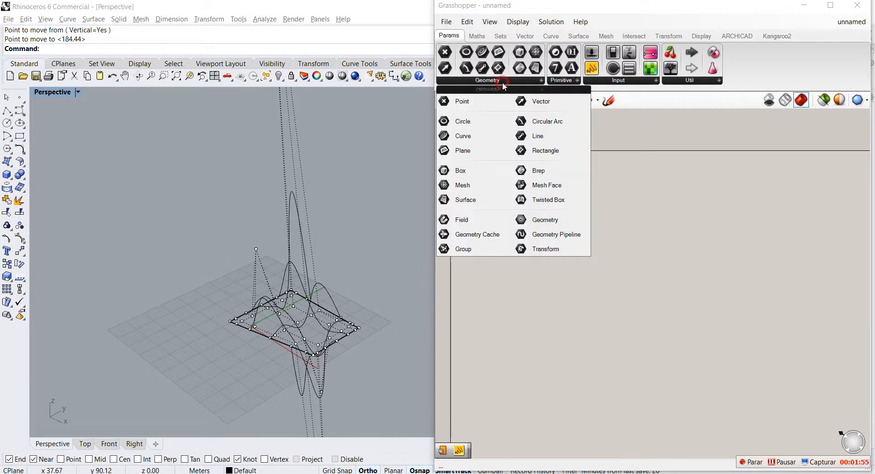
left_click(476, 200)
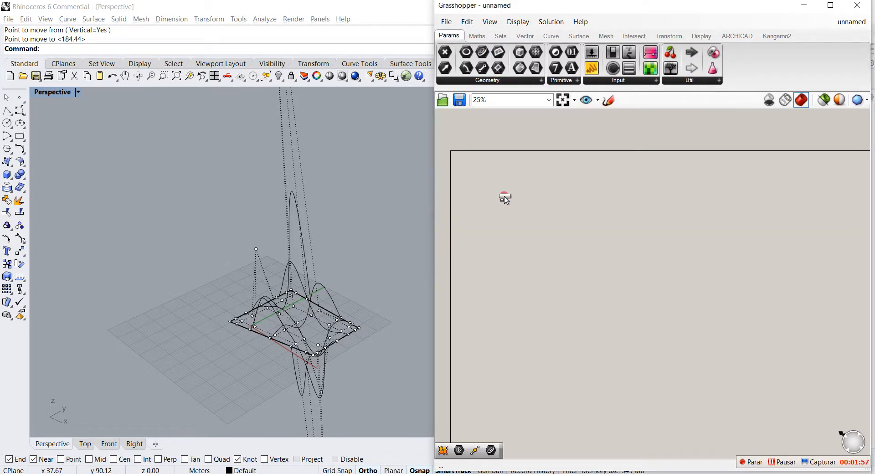
left_click(527, 227)
scroll(534, 242, "up", 8)
Set the deformed Rhino surface as the single referenced surface of the Surface parameter
right_click(500, 192)
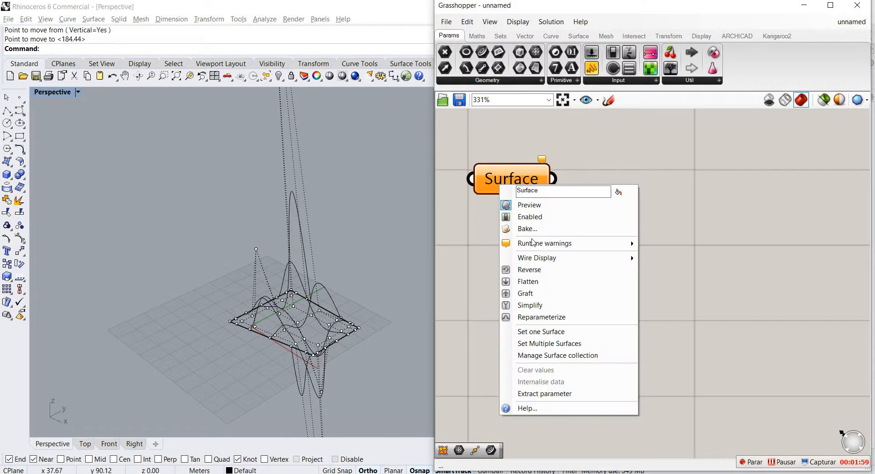
left_click(529, 333)
left_click_drag(178, 223, 420, 417)
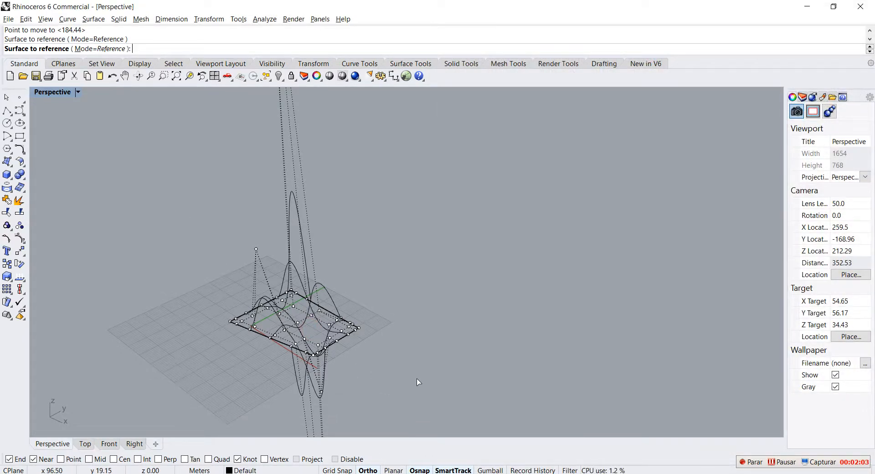
scroll(350, 240, "down", 20)
left_click_drag(290, 160, 398, 308)
scroll(363, 259, "up", 20)
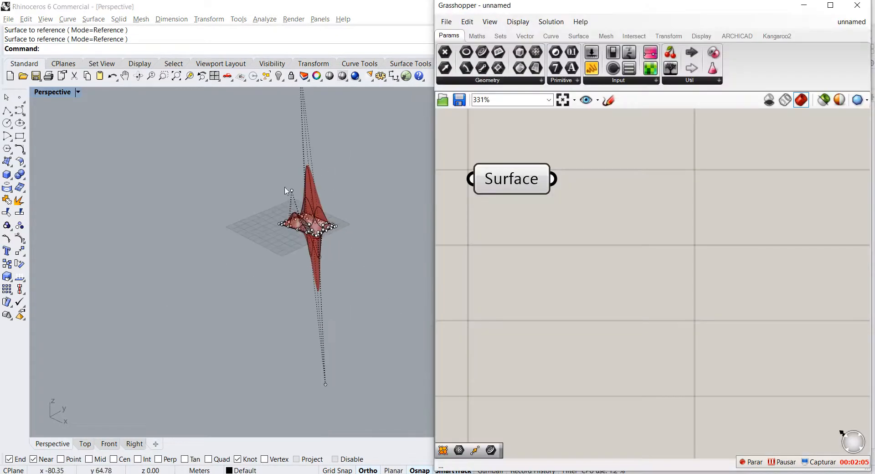
Examine the referenced surface's preview from different angles and distances, along with the Surface parameter on the canvas
scroll(333, 221, "down", 2)
right_click_drag(370, 253, 332, 279)
scroll(313, 251, "down", 8)
scroll(357, 251, "up", 4)
scroll(327, 257, "down", 4)
scroll(297, 253, "up", 8)
scroll(296, 252, "down", 6)
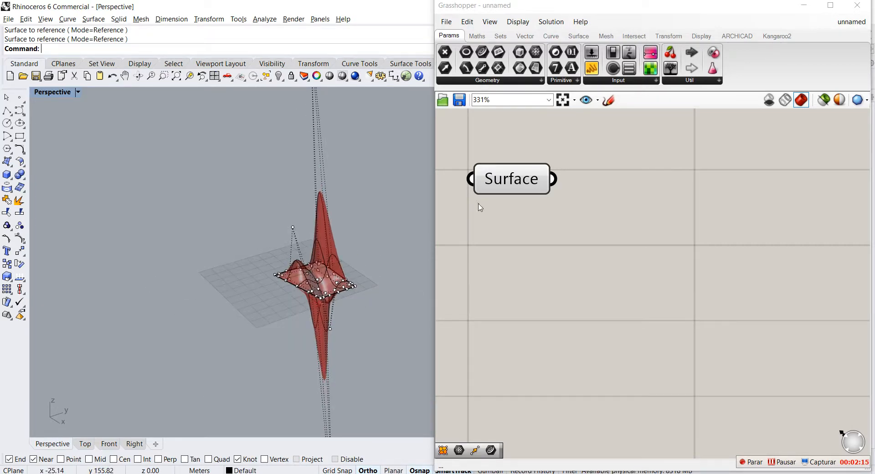
scroll(538, 208, "down", 3)
scroll(548, 195, "up", 2)
scroll(536, 223, "down", 2)
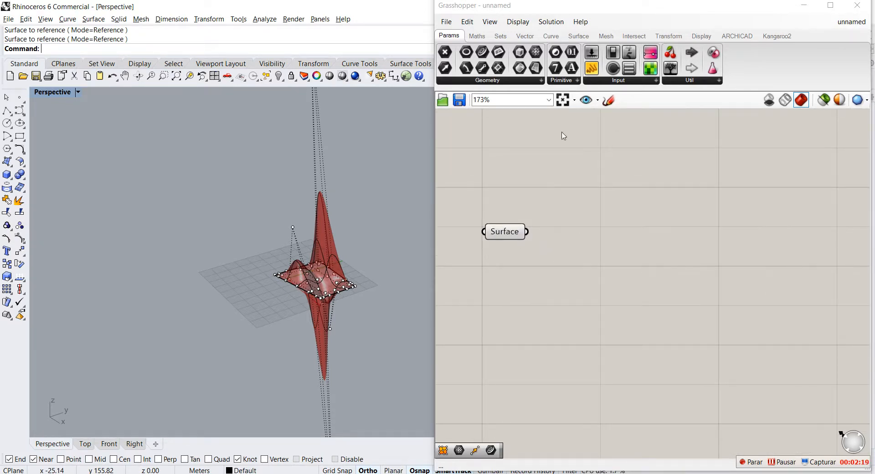
Add a Move component beside the Surface parameter and feed the Surface into its Geometry input
left_click(668, 35)
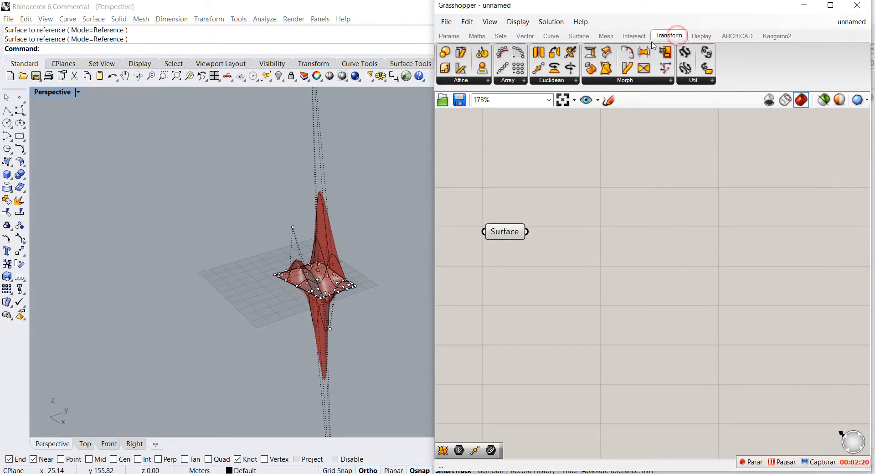
left_click(558, 85)
left_click(563, 119)
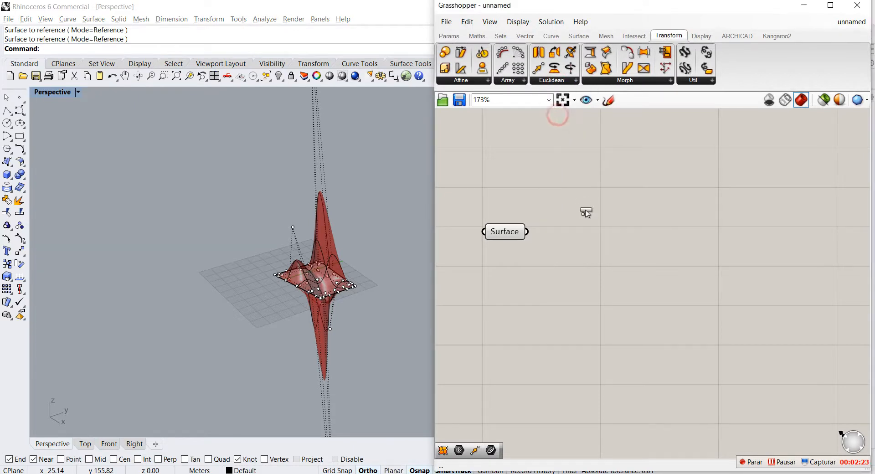
left_click(598, 246)
left_click_drag(527, 231, 541, 227)
left_click_drag(606, 236, 662, 240)
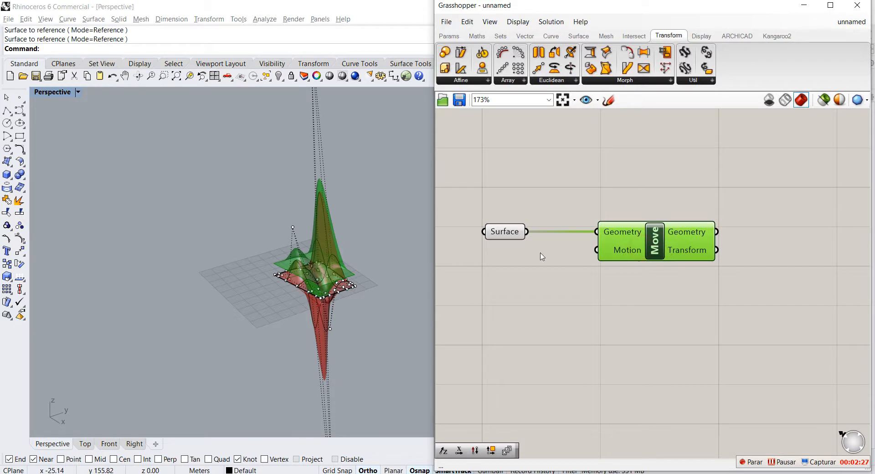
Add a Unit X vector component below the Surface parameter and feed its output into the Move component's Motion input
double_click(528, 255)
type("unit")
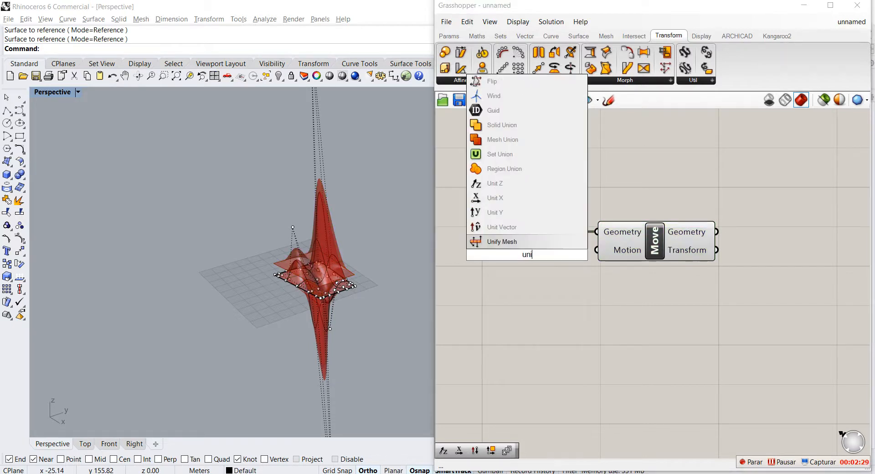
left_click(500, 227)
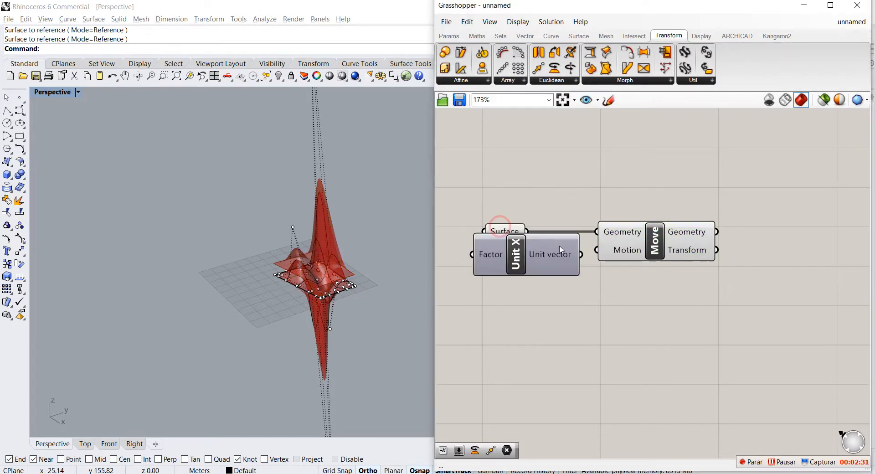
left_click_drag(581, 258, 563, 304)
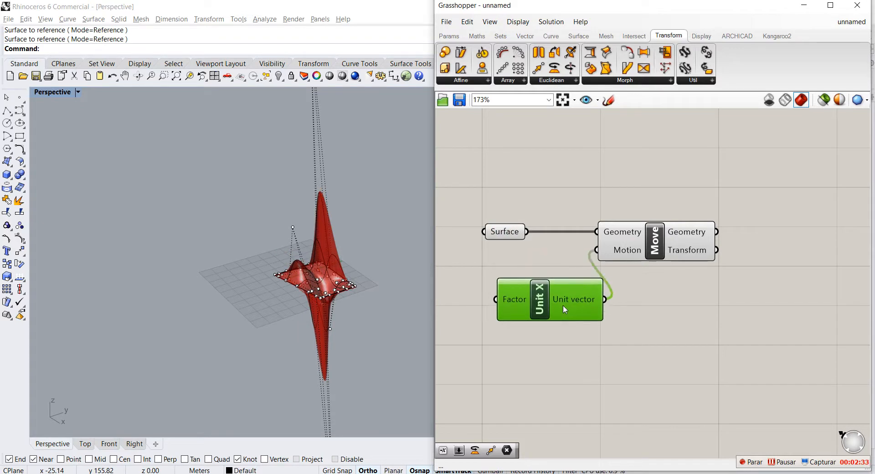
Add a number slider ranging from 1 to 100, connect it to Unit X's Factor input and set it to 100
scroll(714, 194, "down", 5)
scroll(652, 203, "up", 3)
double_click(508, 260)
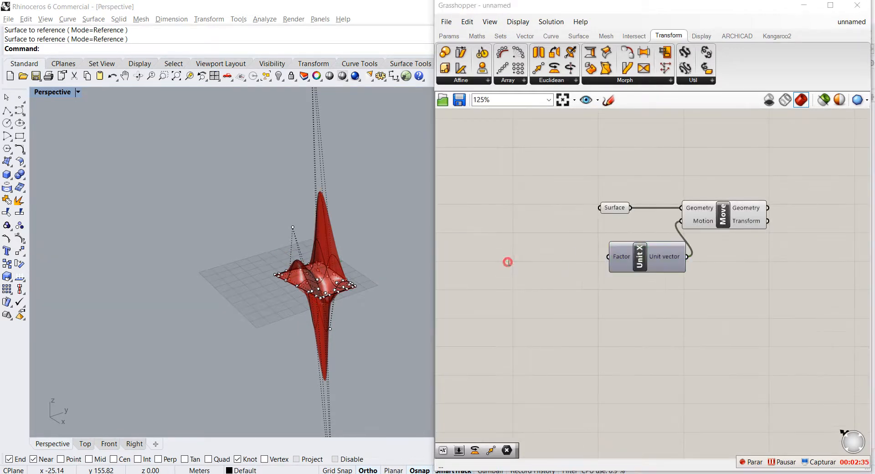
type("1<100")
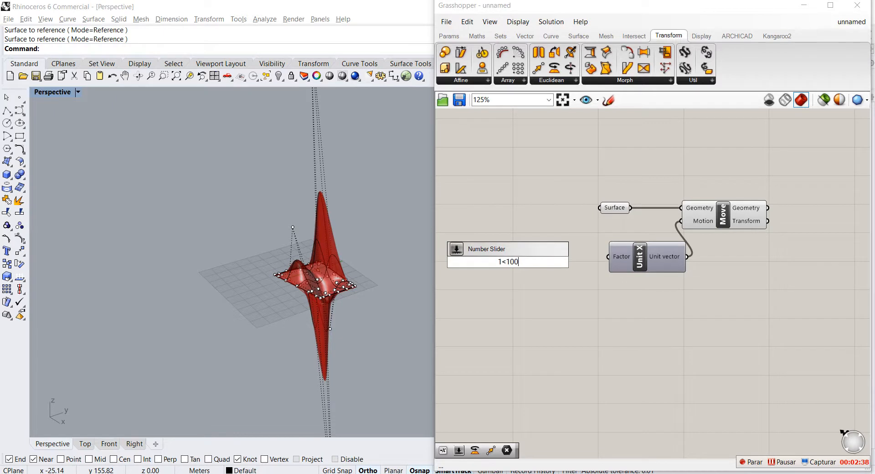
key("Return")
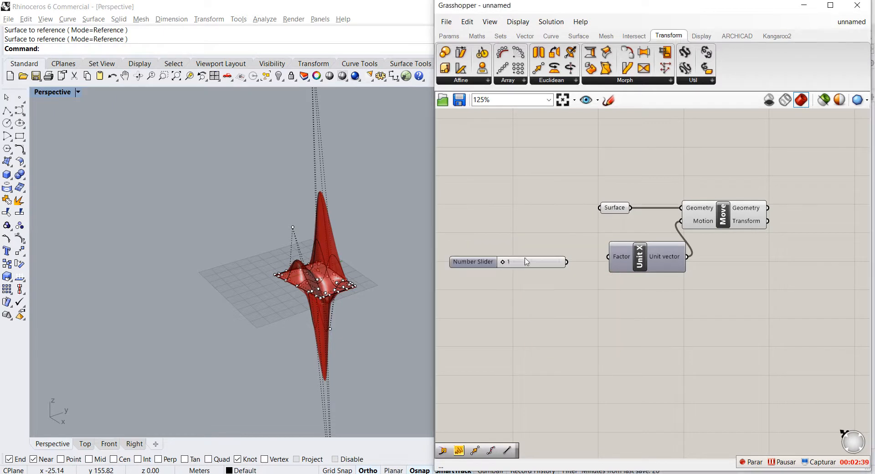
left_click_drag(564, 261, 608, 256)
left_click_drag(504, 263, 565, 261)
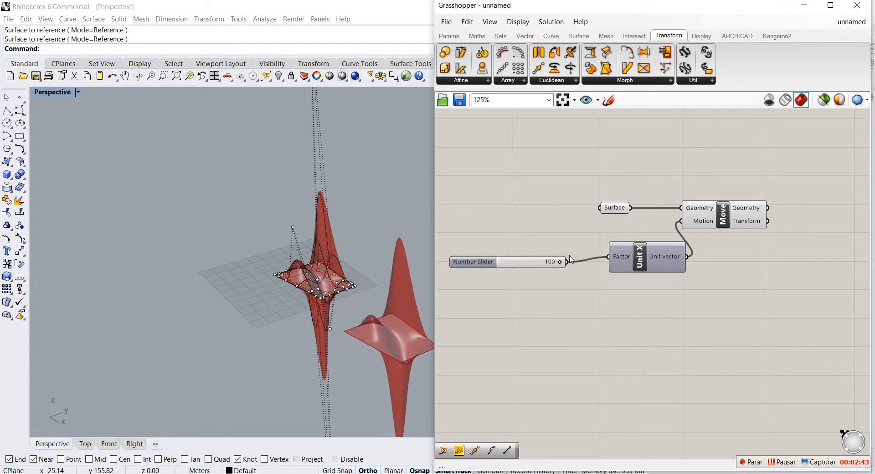
Move the Surface parameter away from the Move component so it sits directly above the number slider
middle_click(332, 223)
left_click(350, 285)
left_click(391, 313)
left_click_drag(615, 208, 470, 209)
right_click_drag(319, 283, 362, 314)
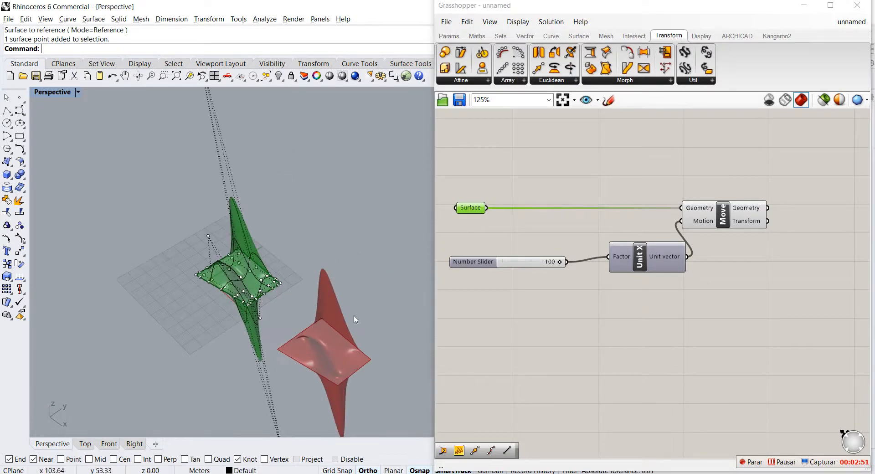
Rename the Surface parameter as Superficie Base
right_click(474, 210)
left_click_drag(517, 213, 482, 218)
type("Superficie Bas")
key("Return")
right_click(474, 208)
left_click(514, 197)
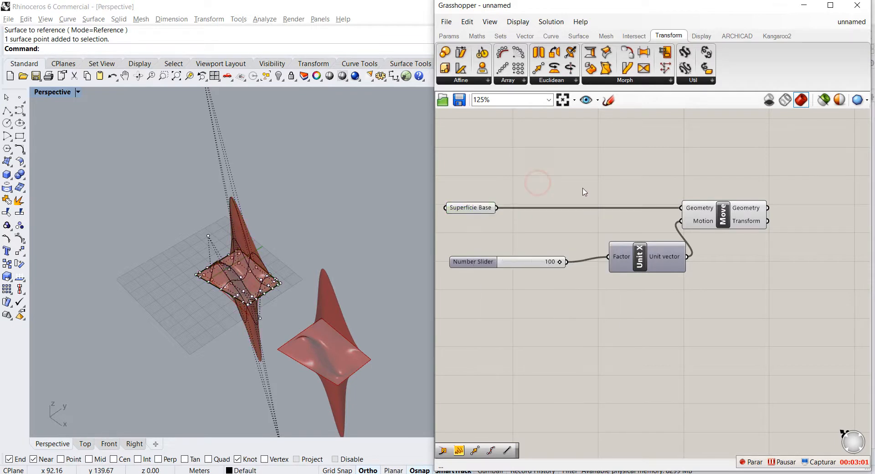
Shift the Move component slightly farther from the Unit X component, keeping it at about the same height
scroll(538, 185, "down", 4)
scroll(642, 196, "up", 3)
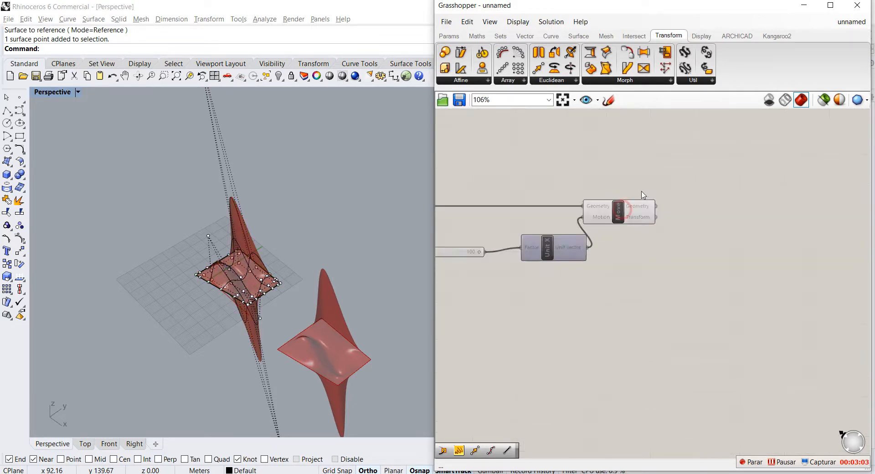
scroll(642, 195, "up", 2)
mouse_move(616, 222)
left_mouse_down()
mouse_move(657, 290)
mouse_move(634, 218)
mouse_move(633, 226)
left_mouse_up()
left_click(638, 285)
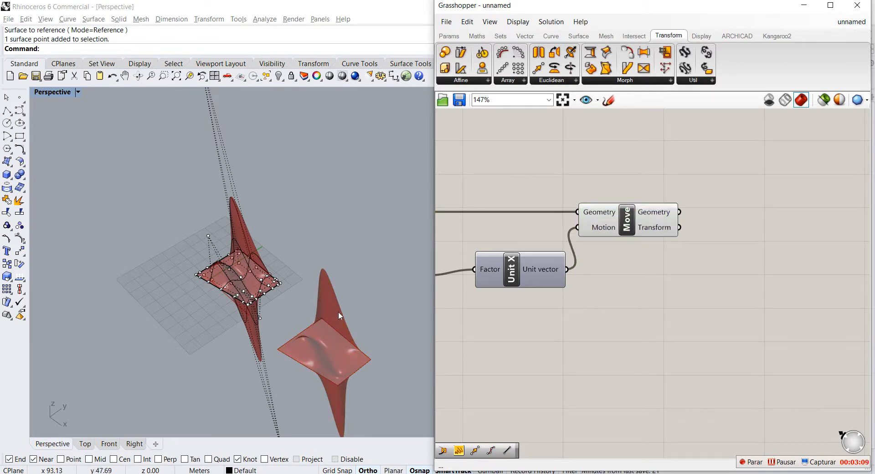
Add a Mesh geometry parameter after the Move component and connect the moved Geometry output to it
scroll(583, 214, "down", 3)
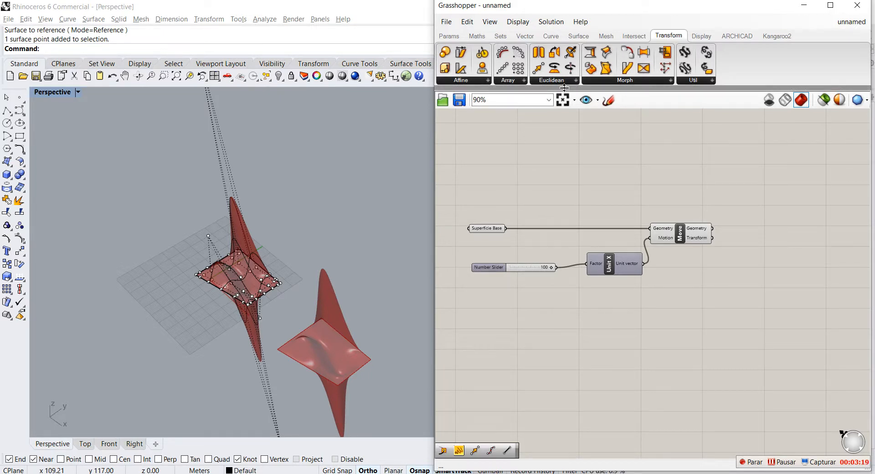
left_click(606, 36)
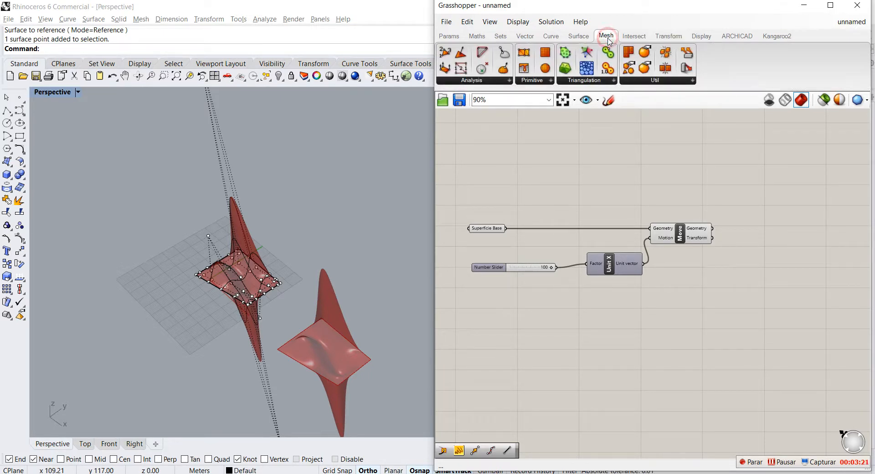
left_click(455, 37)
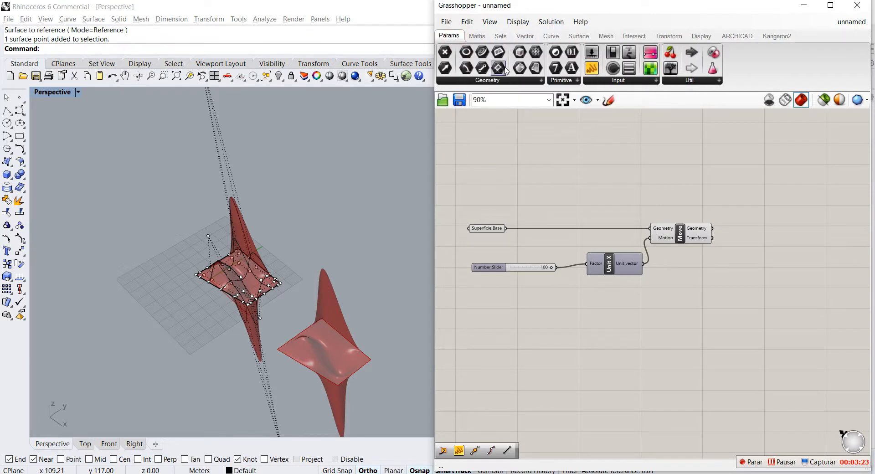
left_click(482, 81)
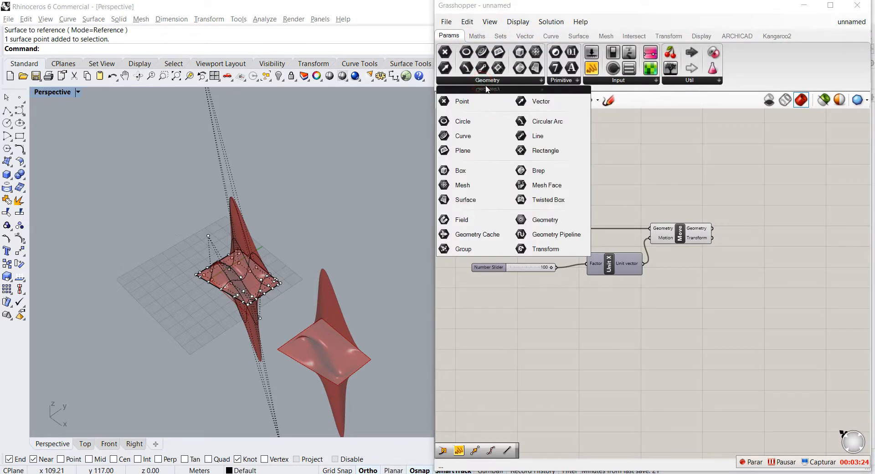
left_click(464, 186)
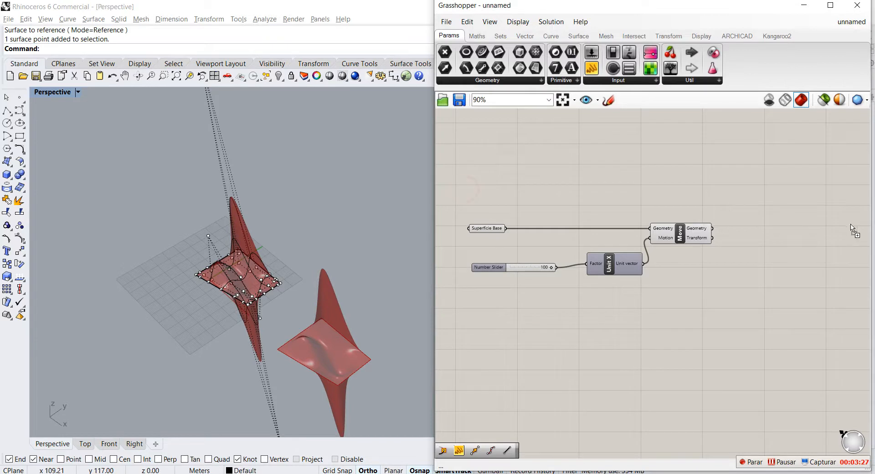
left_click(764, 230)
left_click_drag(712, 228, 751, 228)
Turn off the Move component's preview so that only the Mesh parameter displays the moved copy
left_click(692, 232)
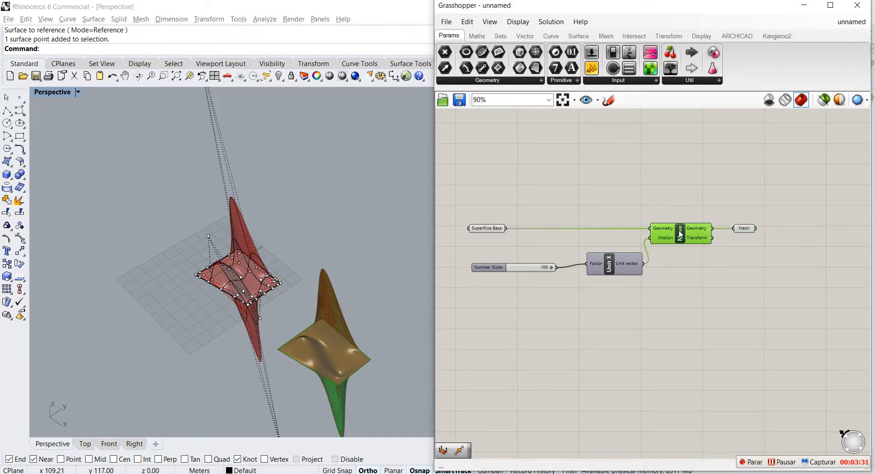
right_click(680, 231)
left_click(706, 251)
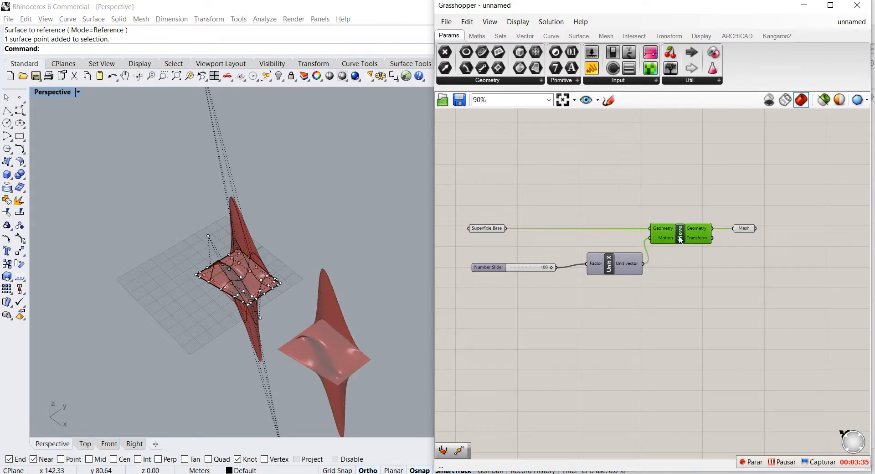
scroll(558, 237, "down", 1)
scroll(273, 257, "down", 3)
scroll(210, 248, "up", 5)
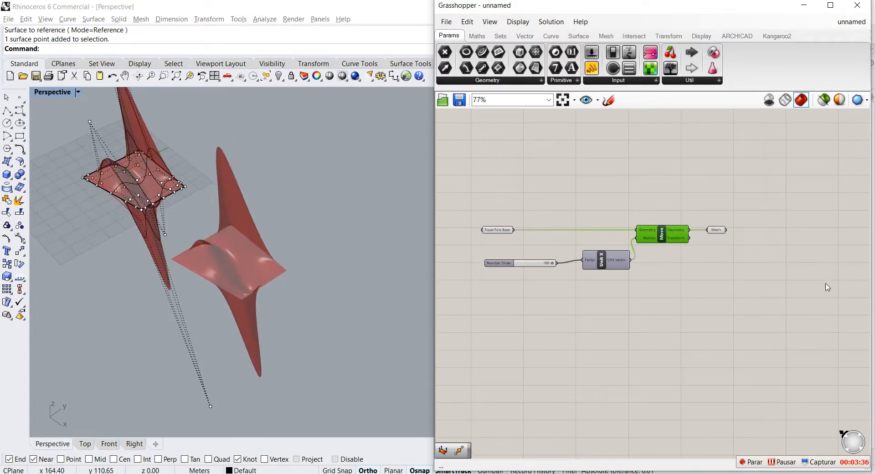
Add a Deconstruct Mesh component after the Mesh parameter and connect the mesh to its input
scroll(678, 230, "up", 3)
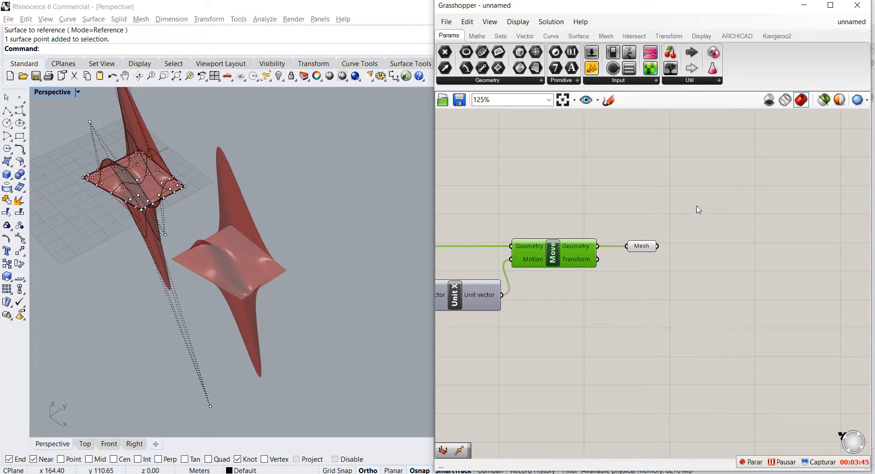
left_click(605, 36)
left_click(496, 85)
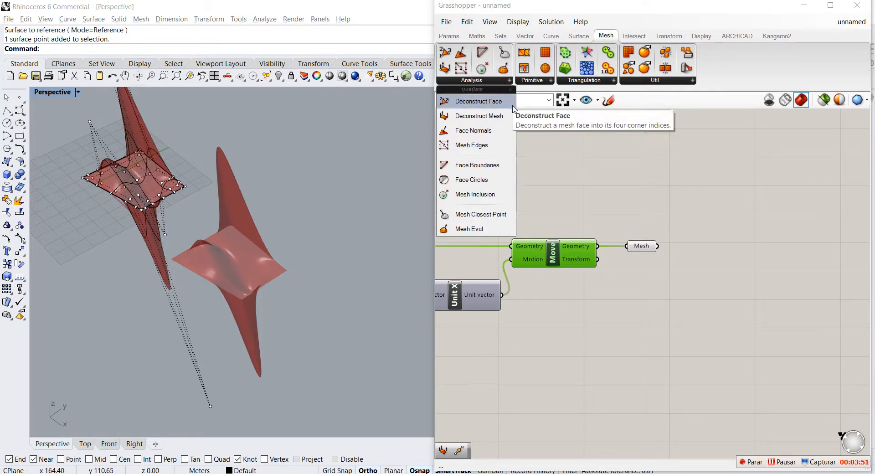
left_click_drag(498, 117, 731, 249)
left_click_drag(657, 246, 709, 253)
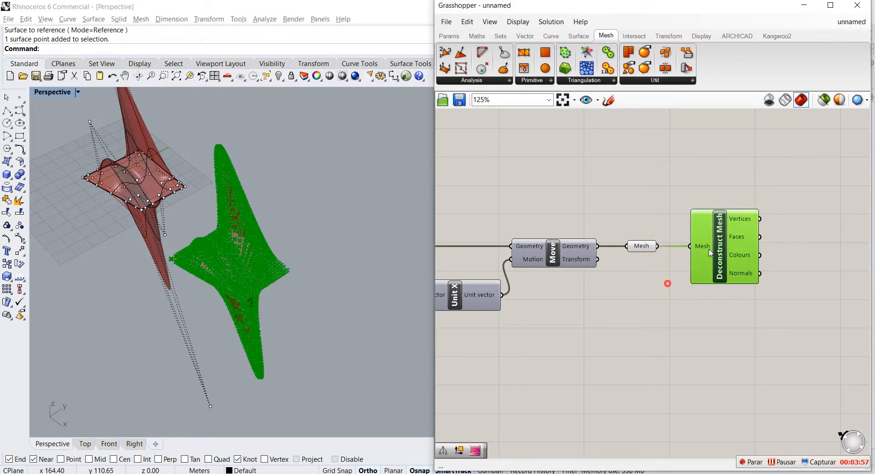
left_click(667, 284)
Examine the Deconstruct Mesh outputs and the previewed vertices of the moved mesh from different angles and distances
scroll(710, 251, "up", 3)
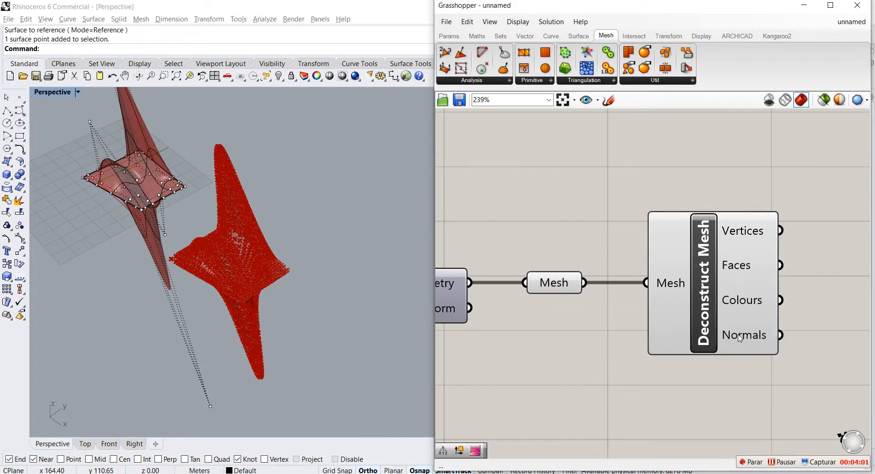
mouse_move(738, 337)
scroll(738, 338, "down", 4)
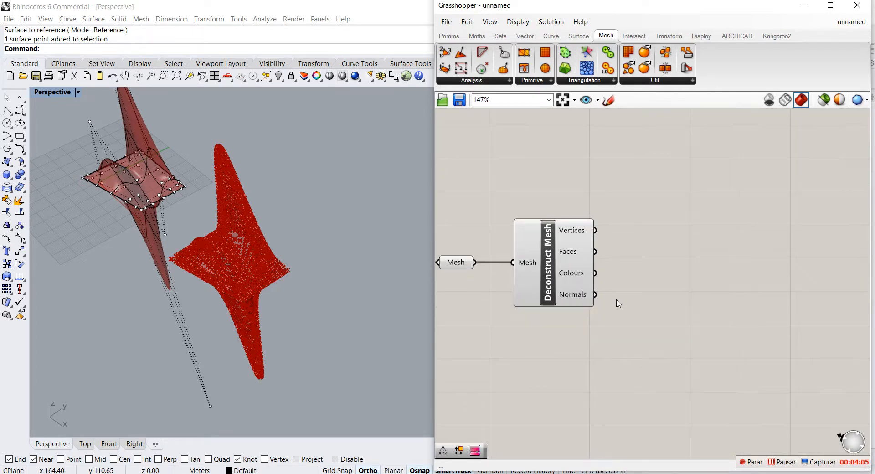
scroll(587, 257, "up", 4)
right_click_drag(277, 235, 214, 180)
scroll(214, 180, "up", 3)
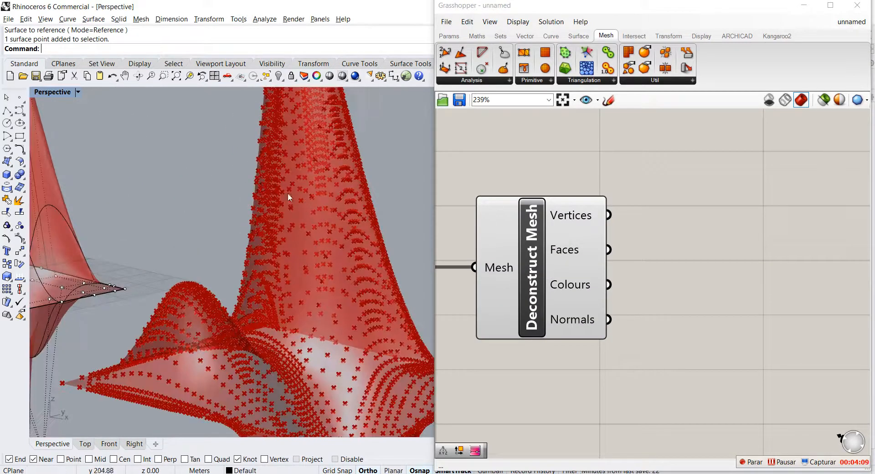
scroll(290, 244, "down", 10)
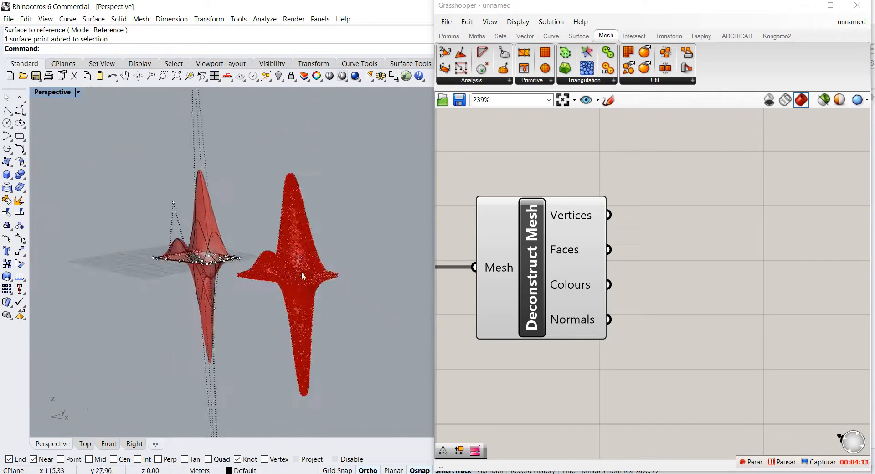
scroll(301, 273, "up", 4)
right_click_drag(324, 225, 312, 252)
scroll(318, 183, "down", 6)
scroll(286, 232, "up", 4)
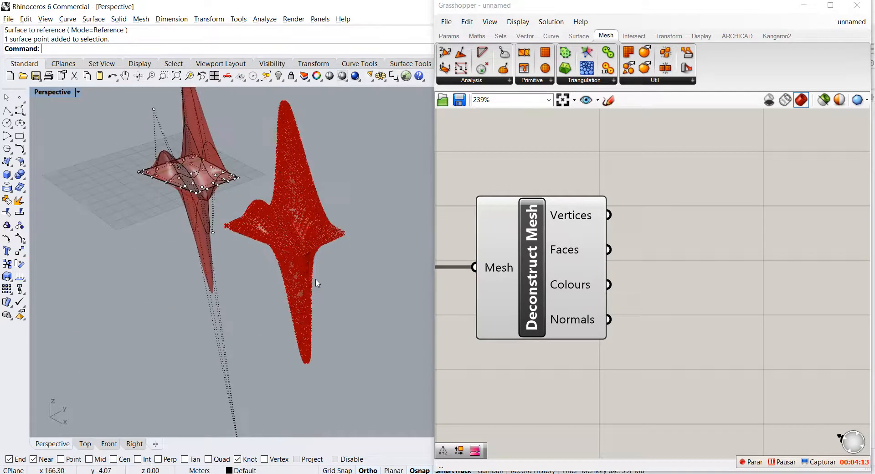
scroll(280, 234, "down", 4)
scroll(280, 228, "up", 4)
scroll(280, 228, "down", 4)
scroll(290, 228, "up", 2)
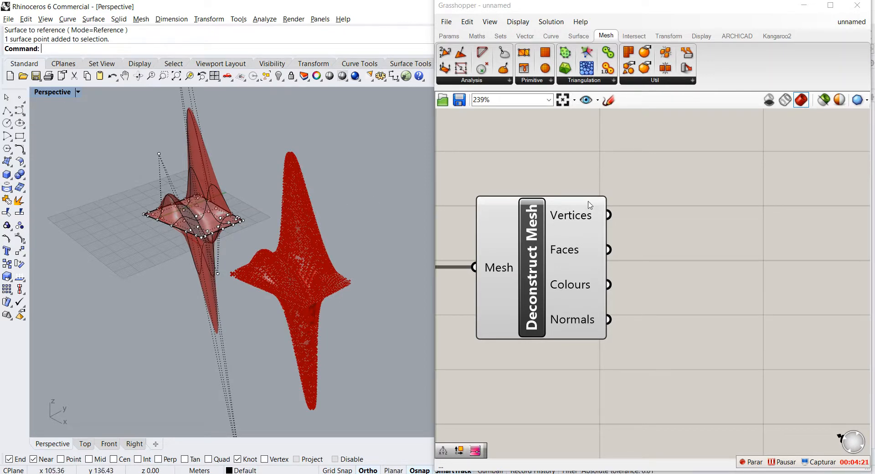
mouse_move(590, 206)
scroll(602, 224, "down", 2)
mouse_move(527, 226)
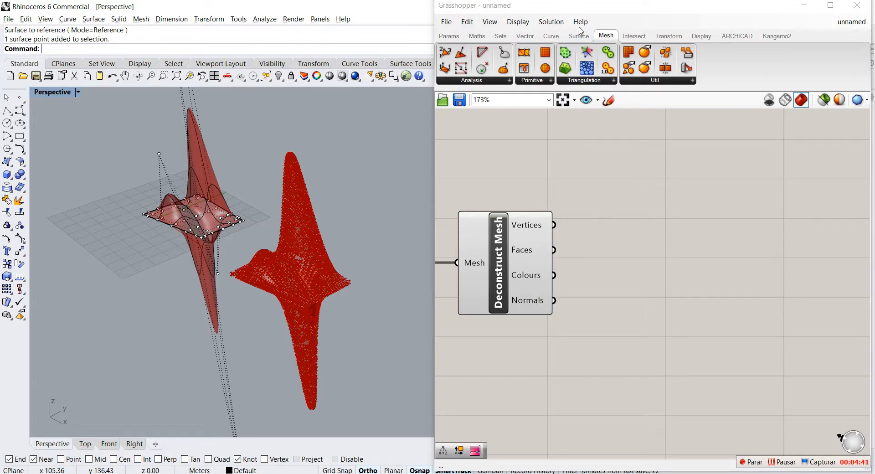
Place a Deconstruct point component beside the outputs of the Deconstruct Mesh component
left_click(521, 36)
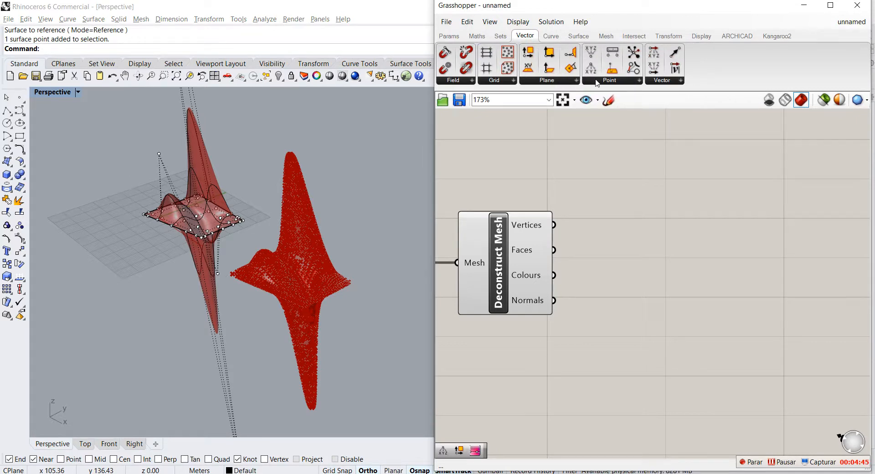
left_click(595, 81)
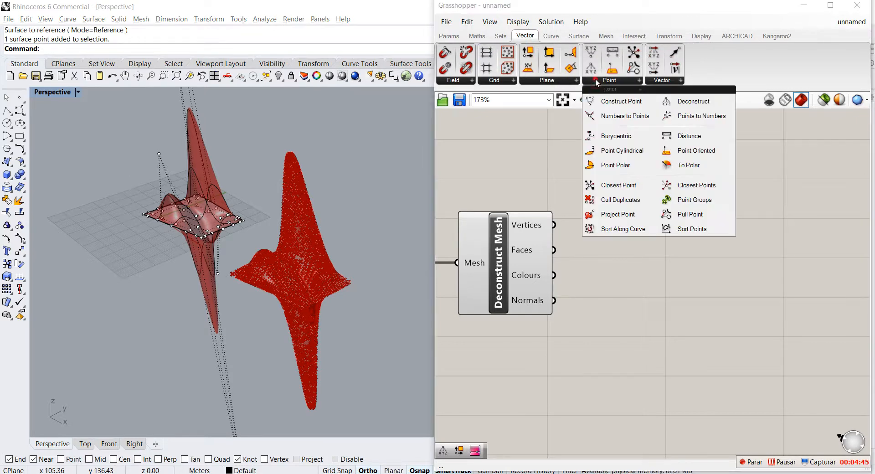
left_click(692, 105)
left_click(653, 215)
left_click_drag(624, 226, 634, 237)
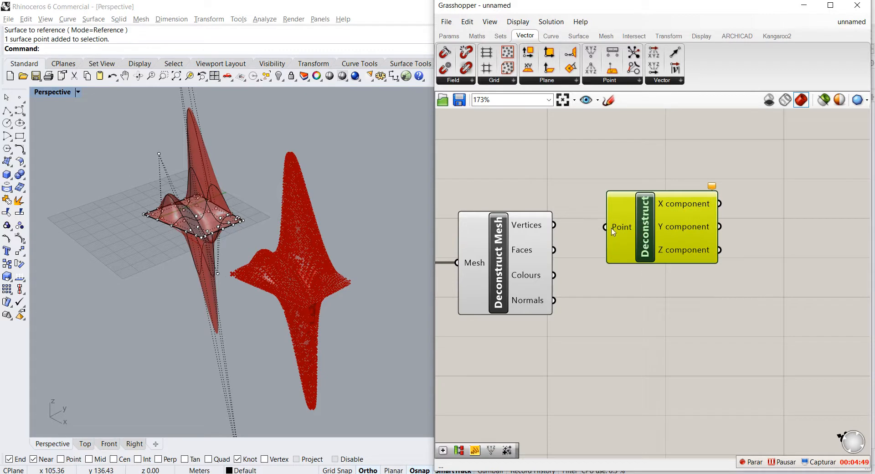
Connect the Vertices output of Deconstruct Mesh to the Point input of Deconstruct and inspect its coordinate outputs
left_click_drag(555, 224, 628, 228)
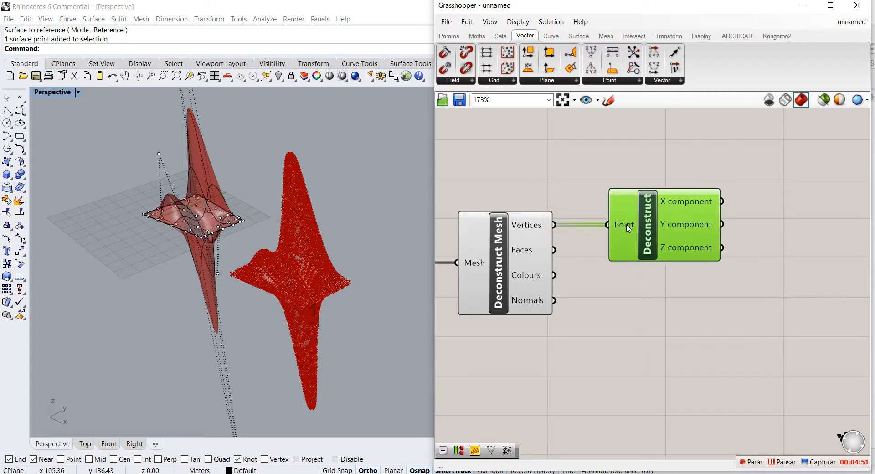
mouse_move(695, 254)
scroll(602, 241, "down", 5)
scroll(645, 223, "up", 4)
scroll(581, 255, "down", 5)
scroll(591, 232, "up", 4)
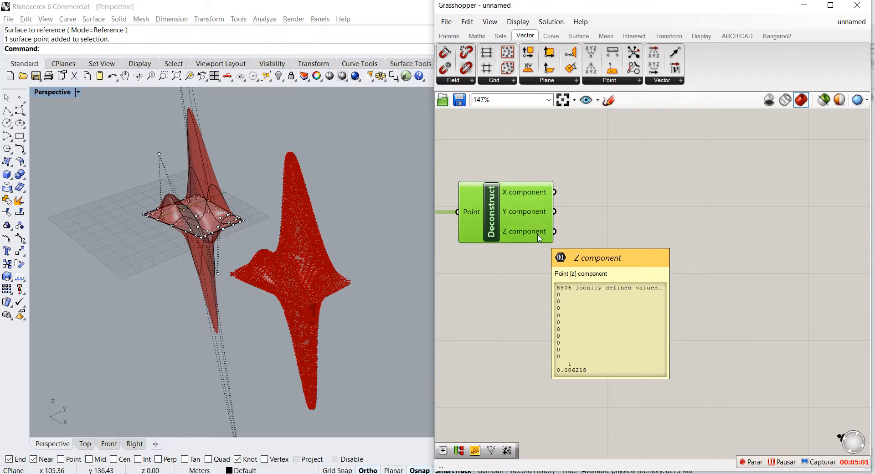
Add a Bounds component after the deconstructed points and feed it the Z component values
left_click(449, 36)
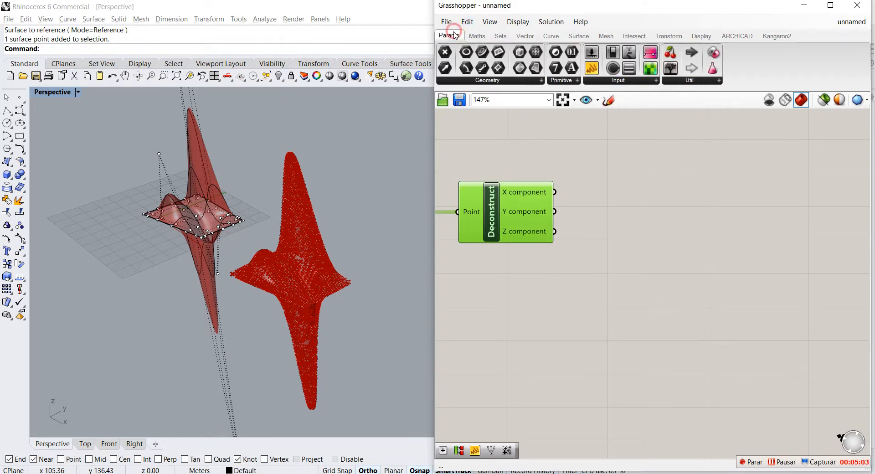
left_click(486, 36)
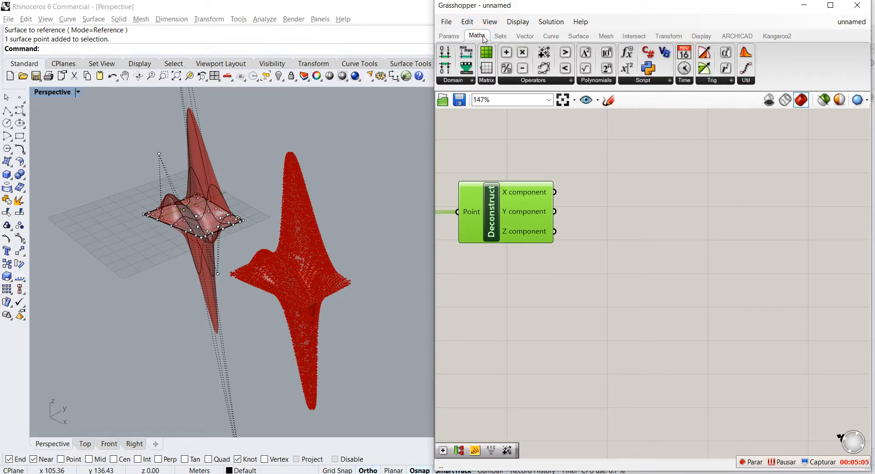
left_click(465, 79)
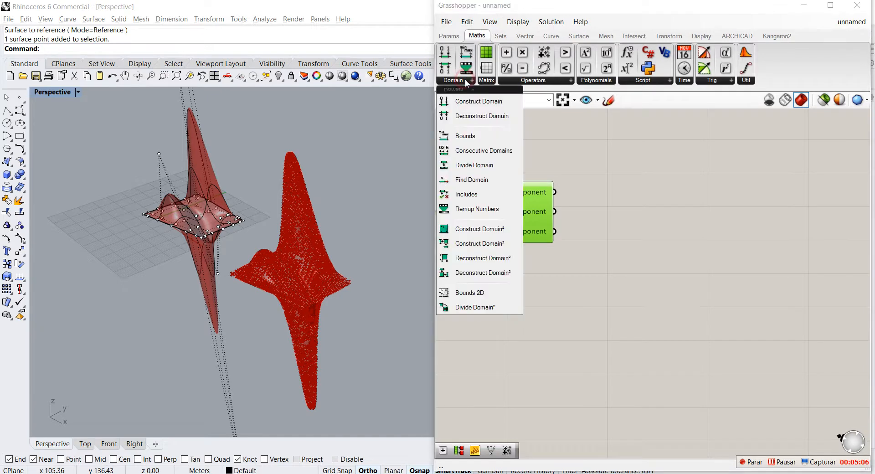
left_click(465, 136)
left_click(638, 198)
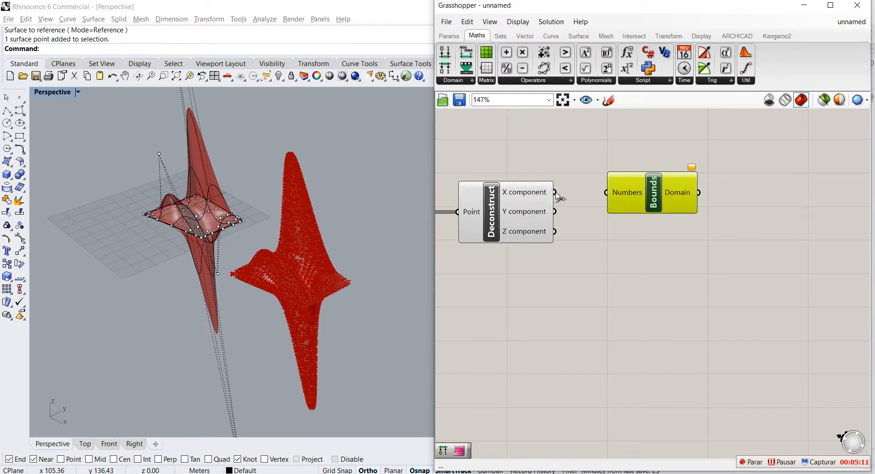
left_click_drag(555, 231, 626, 234)
left_click(623, 259)
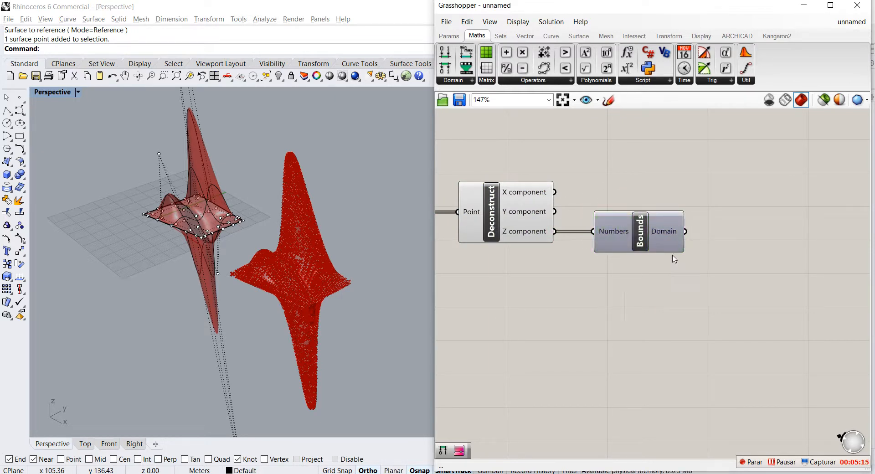
Add a Gradient component after Bounds and connect the Z component values to its Parameter input
mouse_move(675, 234)
left_click(449, 36)
left_click(633, 81)
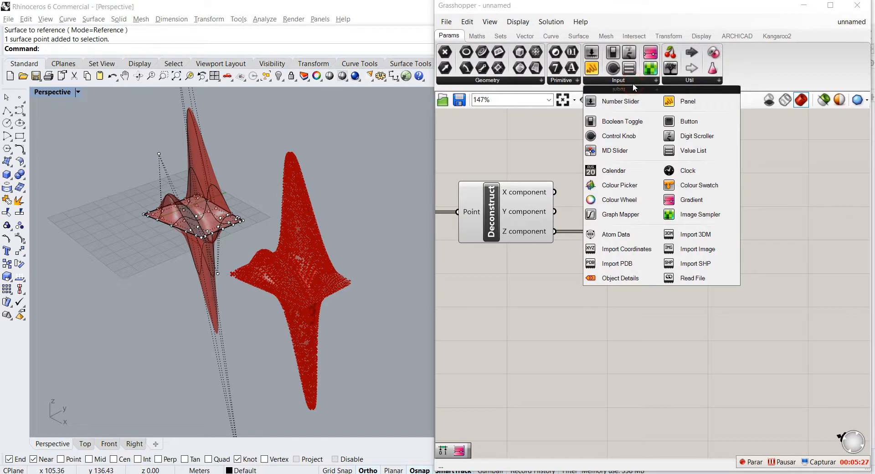
left_click(688, 200)
left_click(660, 307)
left_click_drag(659, 304, 796, 242)
scroll(663, 273, "down", 4)
scroll(691, 251, "up", 4)
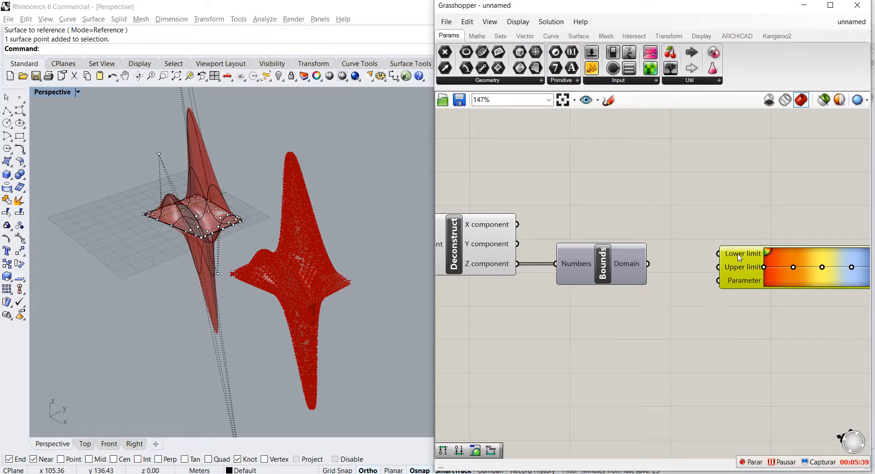
left_click_drag(725, 288, 519, 266)
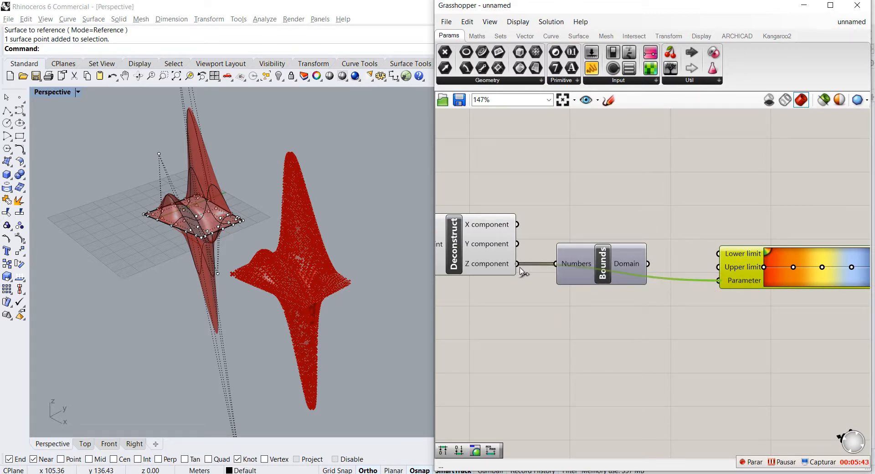
left_click_drag(738, 266, 730, 327)
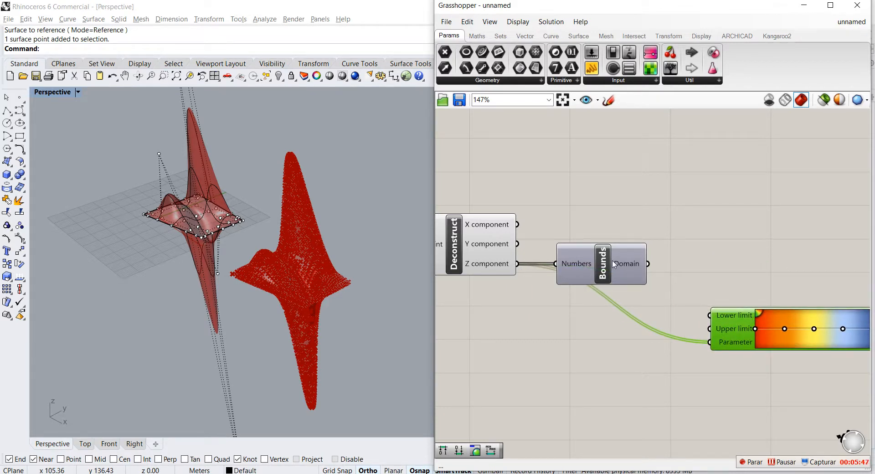
Add a Deconstruct Domain component and connect the Domain output of Bounds to its input
mouse_move(623, 268)
left_click(476, 36)
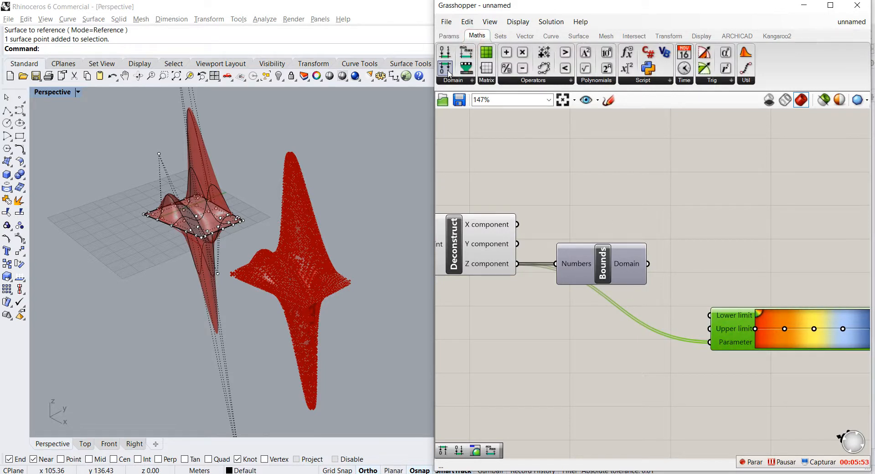
left_click_drag(445, 68, 724, 255)
left_click_drag(648, 263, 689, 231)
left_click_drag(739, 256, 717, 267)
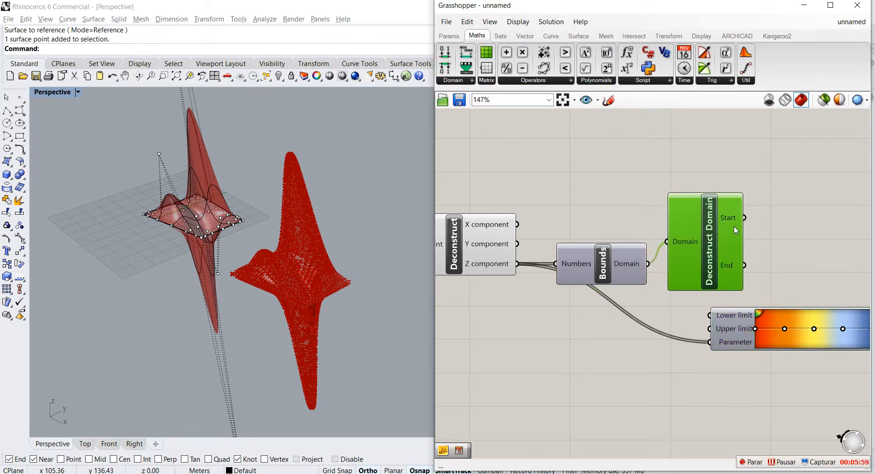
Connect the Start and End of Deconstruct Domain to the Gradient's Lower limit and Upper limit, and check the End value
left_click_drag(744, 218, 837, 252)
left_click_drag(744, 265, 814, 245)
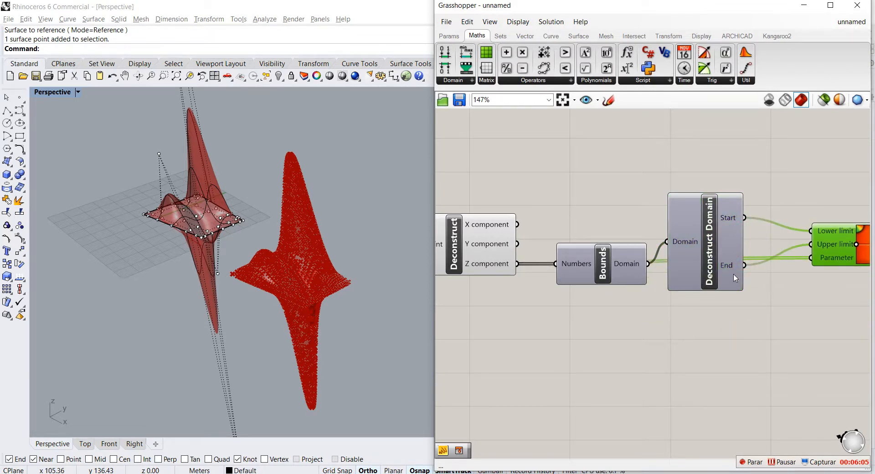
mouse_move(728, 269)
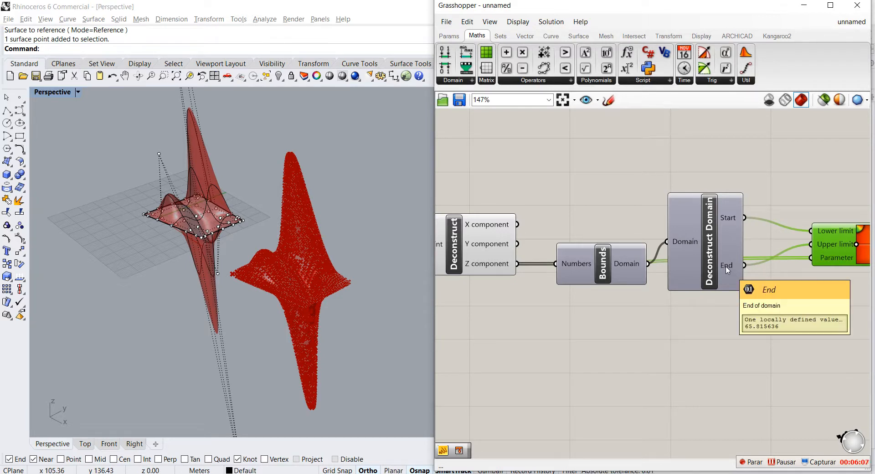
left_click(718, 325)
Place a Mesh Colours component below the output end of the Gradient component
scroll(584, 237, "down", 7)
scroll(774, 243, "up", 5)
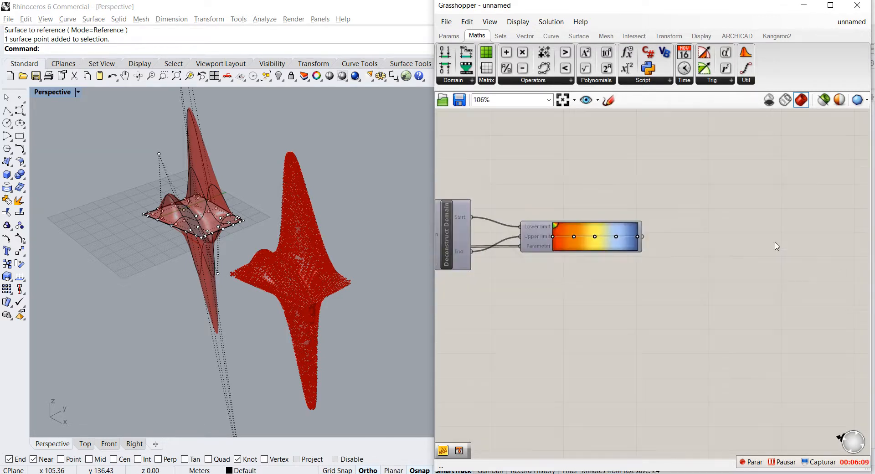
scroll(641, 246, "down", 5)
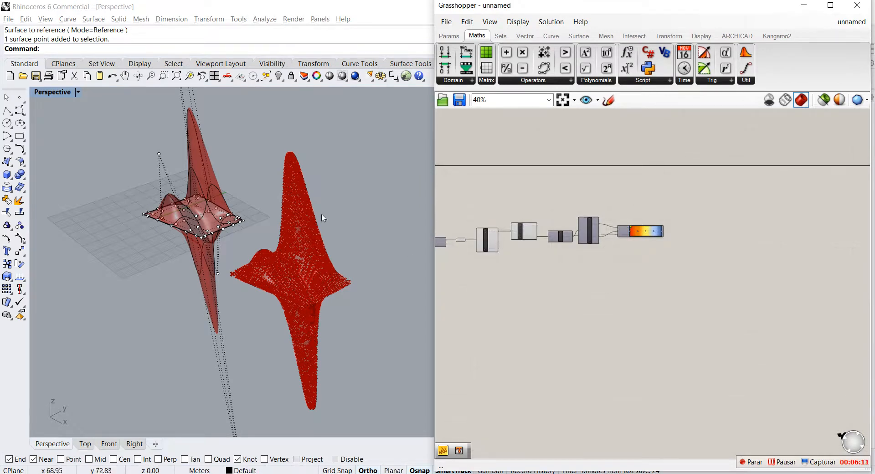
right_click_drag(333, 297, 339, 219)
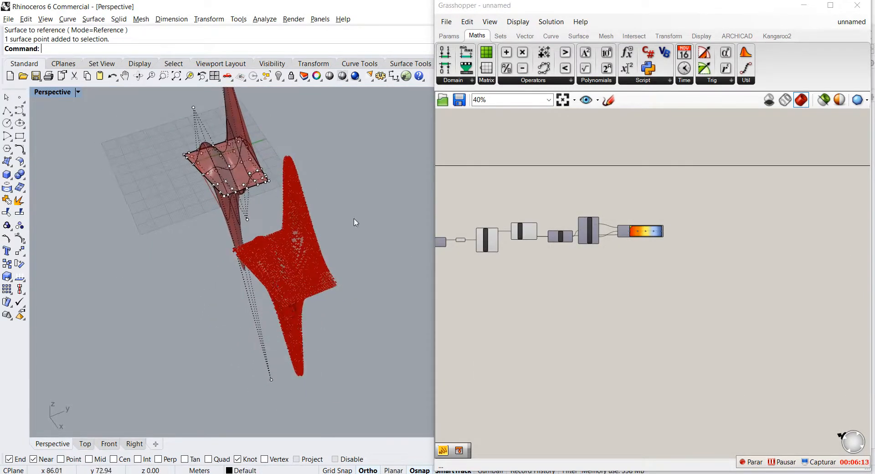
right_click_drag(267, 281, 314, 247)
scroll(586, 255, "up", 8)
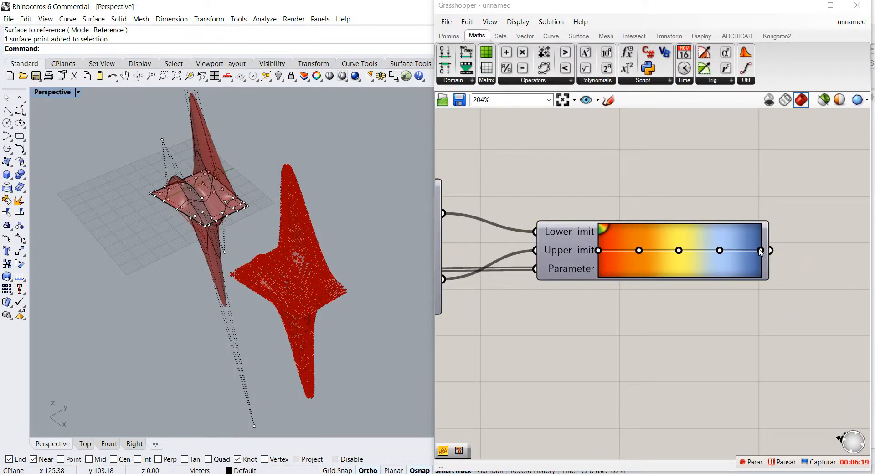
left_click(605, 37)
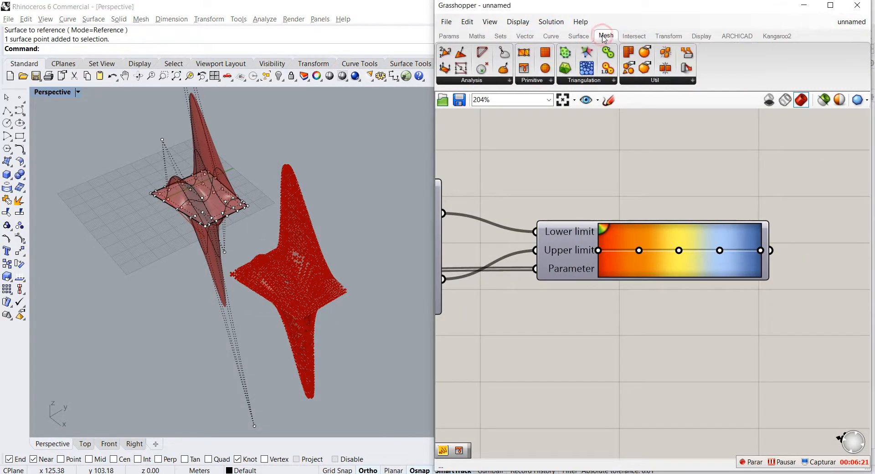
left_click(531, 81)
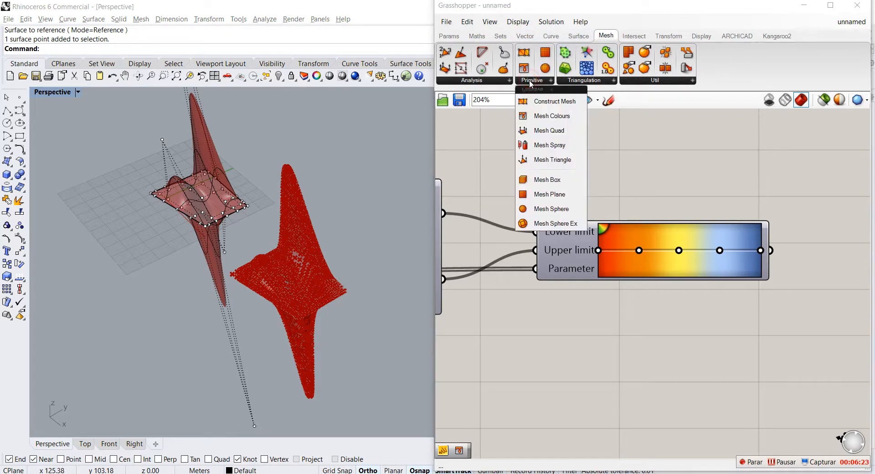
left_click(541, 117)
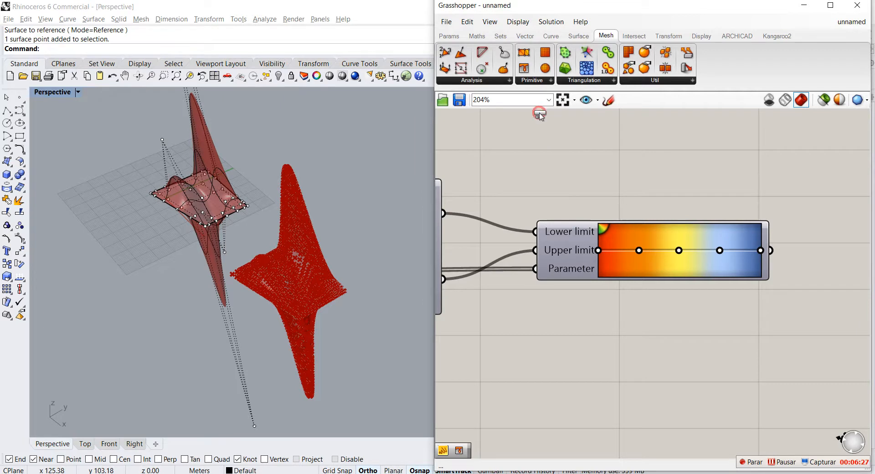
left_click(761, 336)
Connect the Gradient's output to the Colours input of Mesh Colours
scroll(538, 289, "down", 3)
scroll(654, 259, "down", 4)
scroll(677, 257, "up", 5)
left_click_drag(665, 325, 774, 233)
left_click_drag(660, 268, 716, 327)
Connect the Mesh parameter holding the moved copy to the Mesh input of Mesh Colours
scroll(739, 274, "down", 5)
scroll(654, 292, "up", 3)
scroll(684, 219, "down", 2)
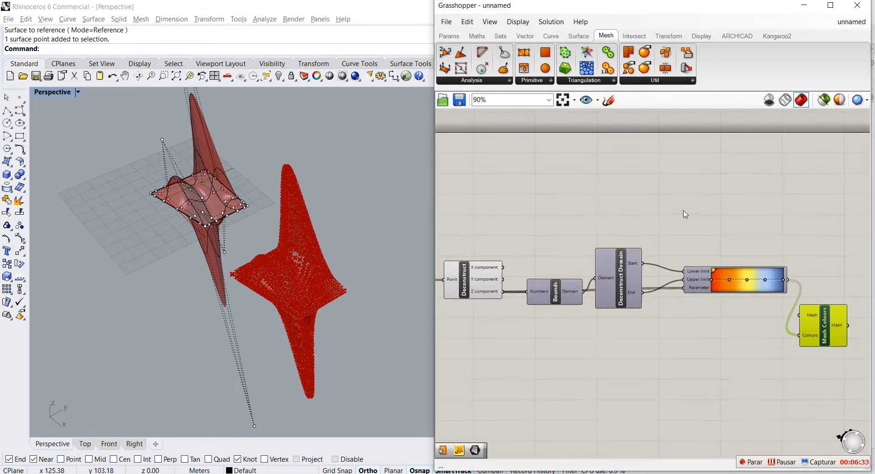
left_click_drag(481, 254, 762, 268)
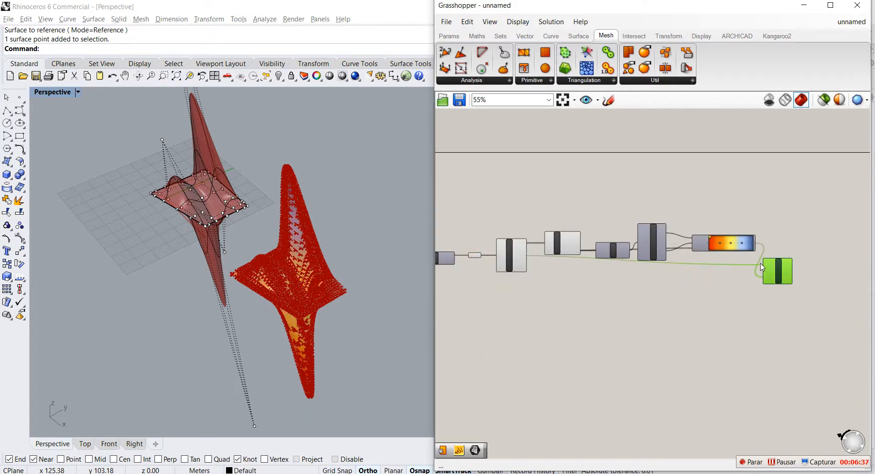
Turn off the Deconstruct Mesh component's preview so that the vertex markers no longer cover the coloured mesh
scroll(520, 237, "up", 5)
left_click(492, 277)
right_click(492, 276)
left_click(514, 297)
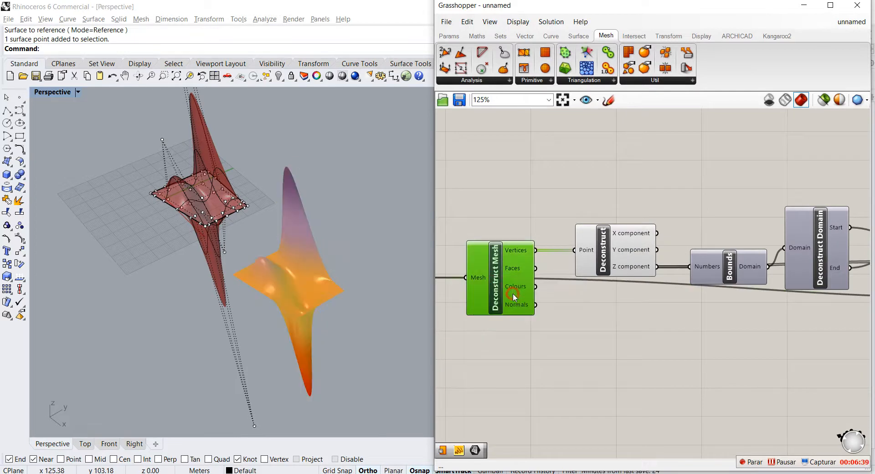
Examine the height-based colouring of the mesh in the Rhino perspective view from different angles and distances
scroll(601, 205, "down", 3)
right_click_drag(381, 251, 300, 315)
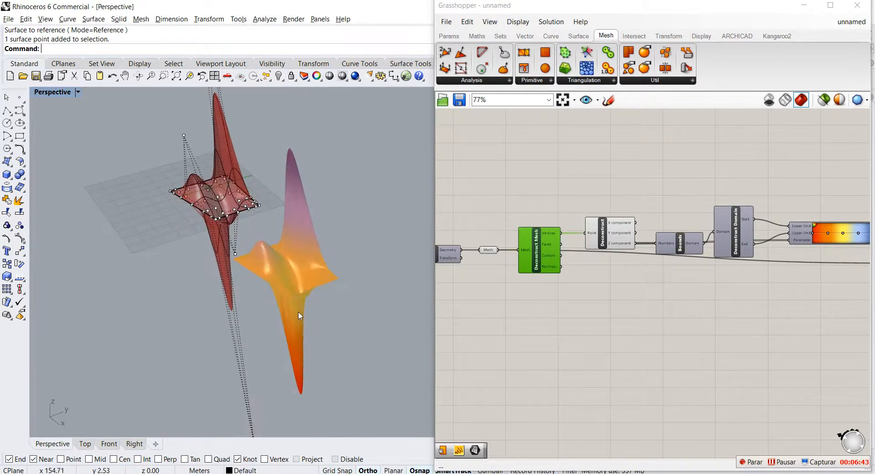
scroll(298, 315, "up", 2)
scroll(188, 154, "up", 2)
scroll(324, 198, "down", 9)
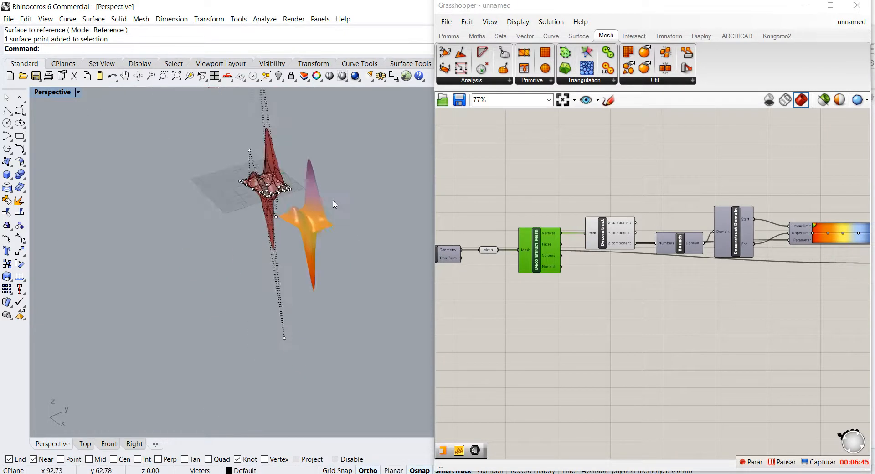
right_click_drag(292, 206, 283, 165)
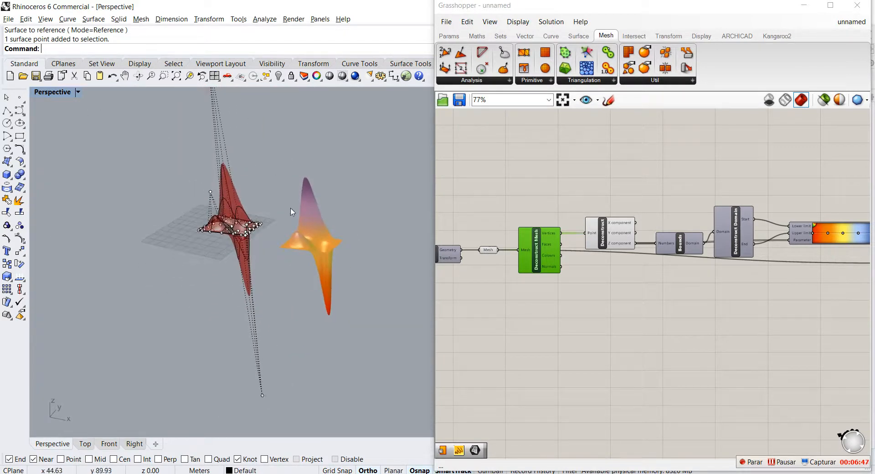
scroll(293, 212, "down", 4)
scroll(319, 226, "up", 7)
Apply the green-yellow-red preset to the Gradient component
right_click_drag(808, 249, 708, 280)
right_click(747, 256)
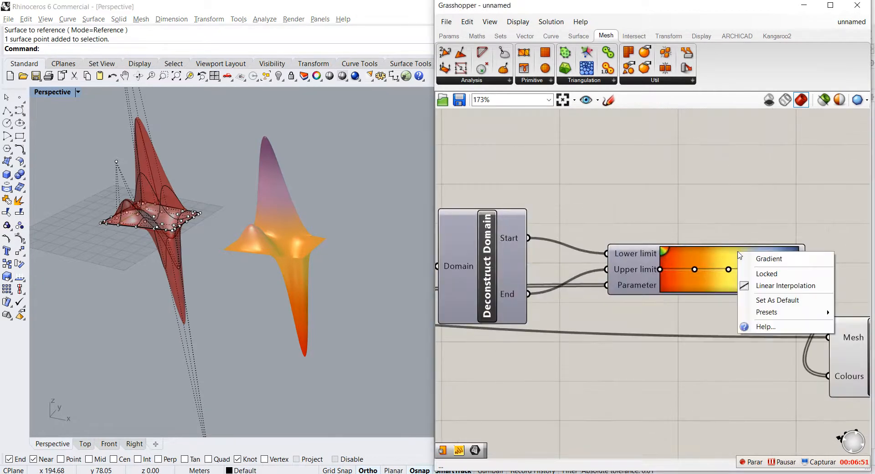
left_click(770, 314)
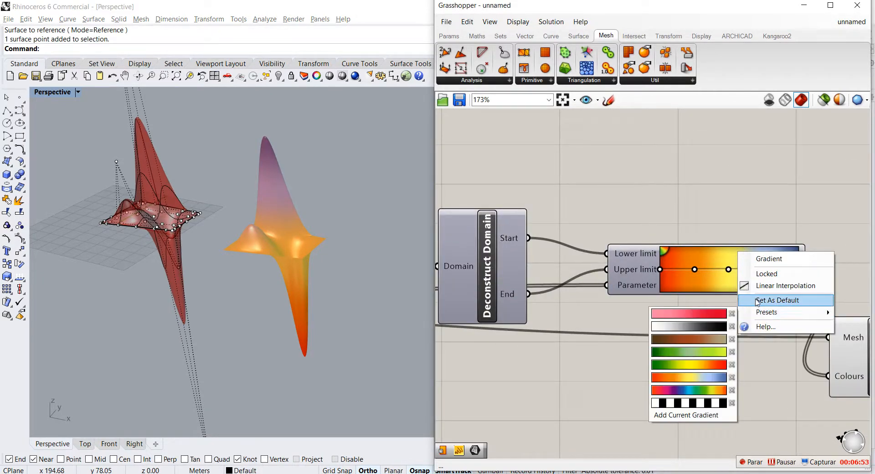
left_click(709, 364)
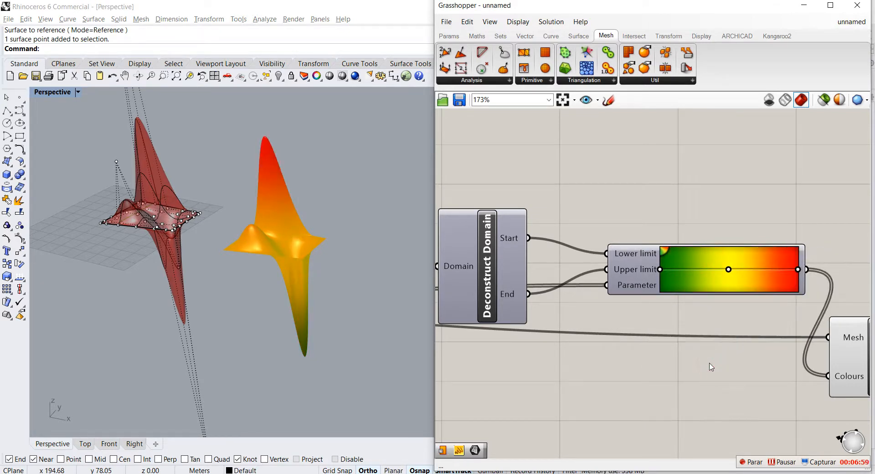
Apply the multicolour spectrum preset to the Gradient component
right_click(777, 279)
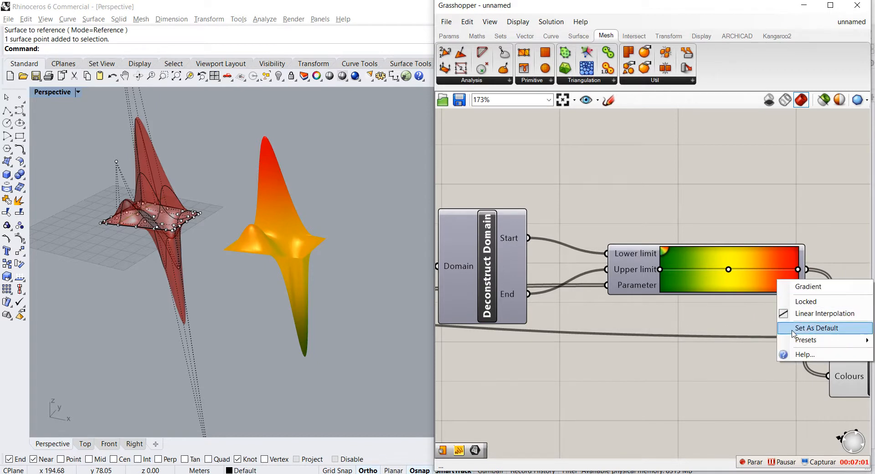
mouse_move(798, 342)
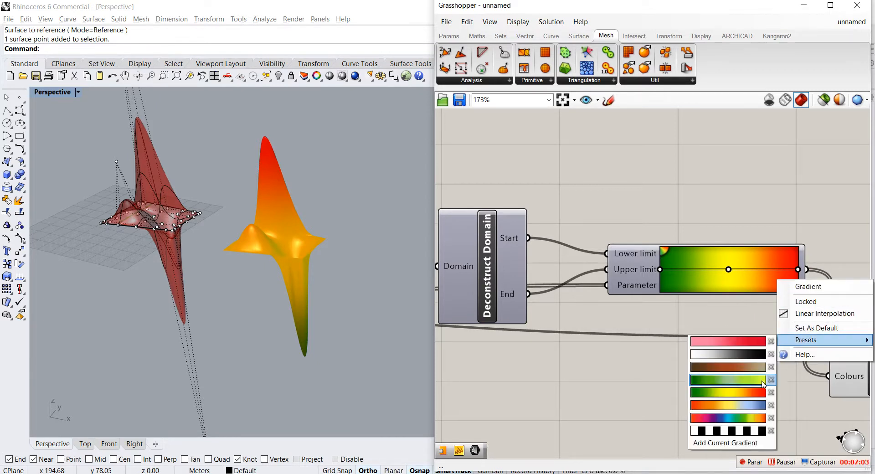
left_click(743, 419)
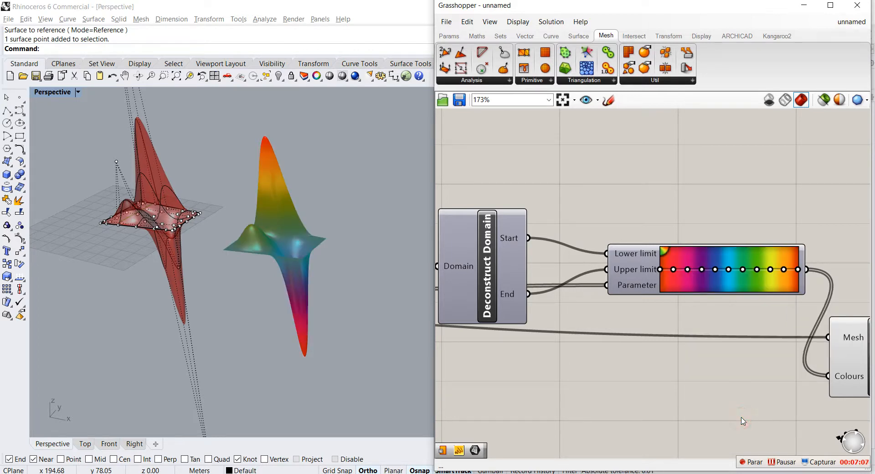
Apply the red-yellow-blue preset to the Gradient component
right_click(788, 285)
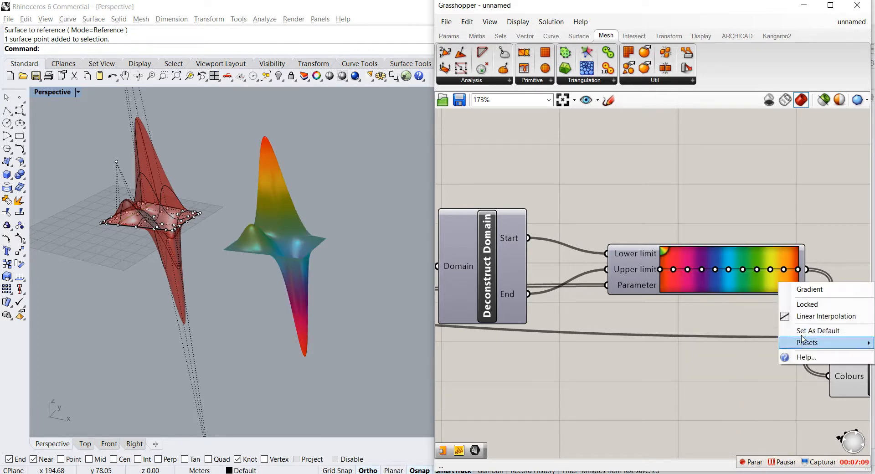
mouse_move(809, 342)
left_click(725, 408)
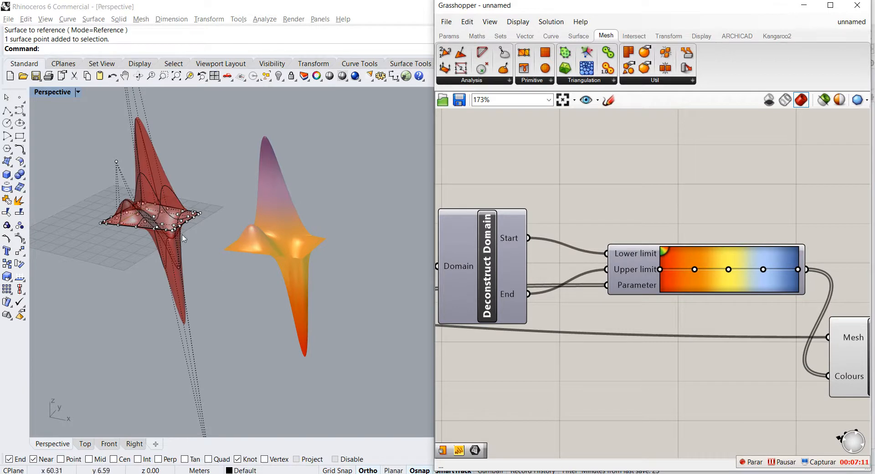
Move an interior control point of the base Rhino surface straight down, with the move's Vertical option set to Yes
left_click(172, 191)
right_click_drag(173, 200, 141, 211)
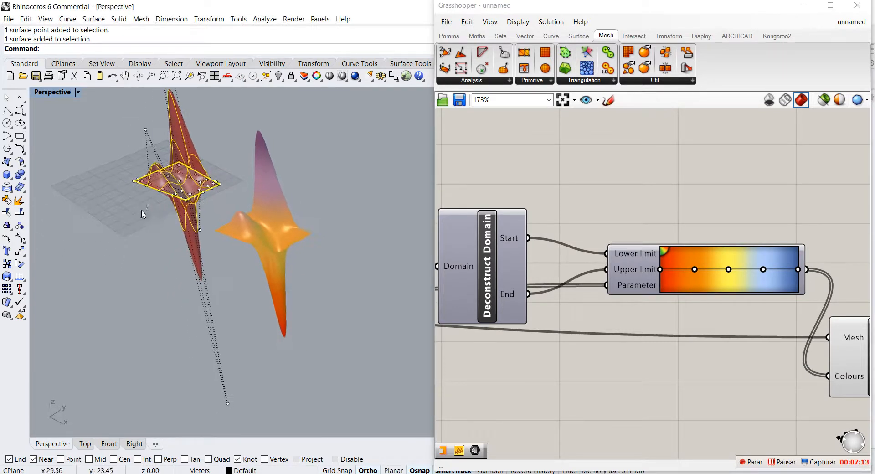
scroll(142, 211, "down", 8)
scroll(206, 240, "up", 9)
scroll(208, 244, "down", 3)
scroll(249, 285, "up", 11)
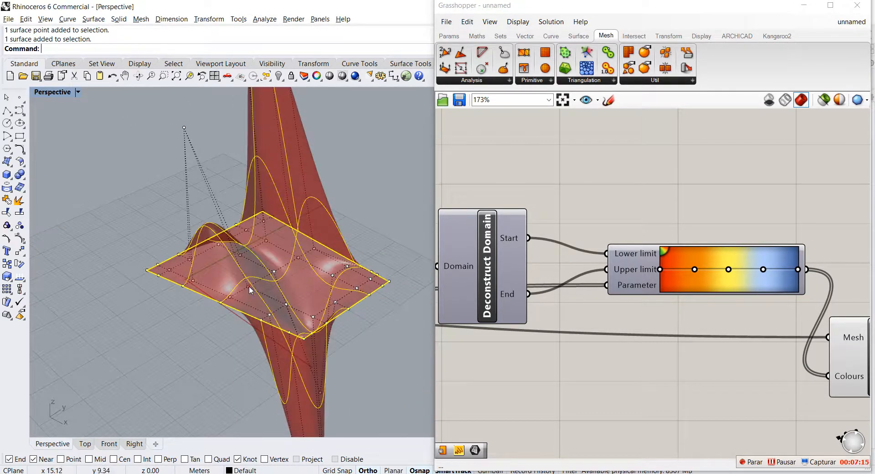
left_click(249, 286)
scroll(249, 236, "down", 13)
scroll(269, 266, "up", 6)
scroll(269, 266, "up", 2)
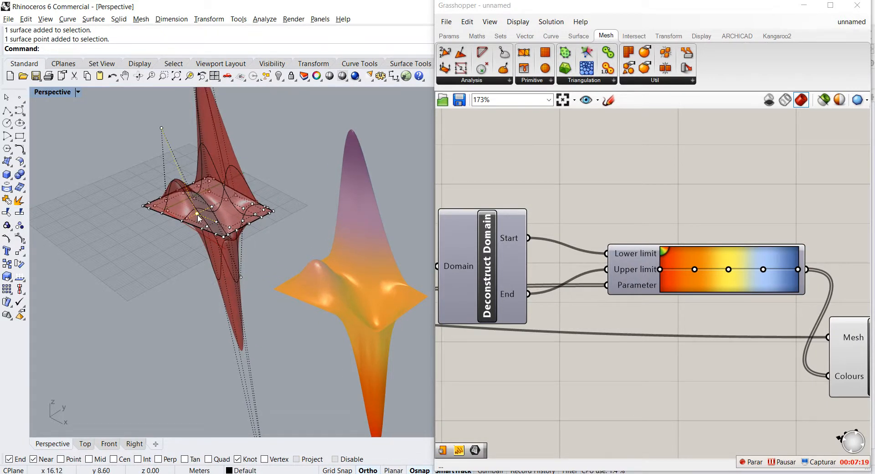
key("Return")
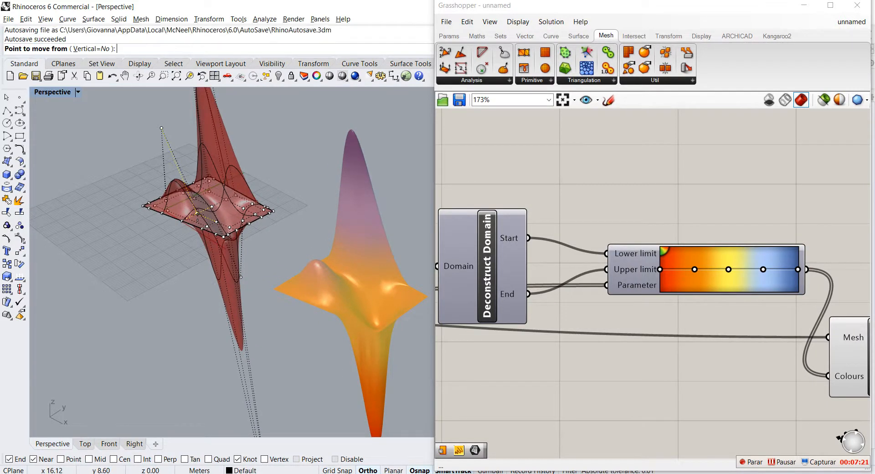
type("v")
key("Return")
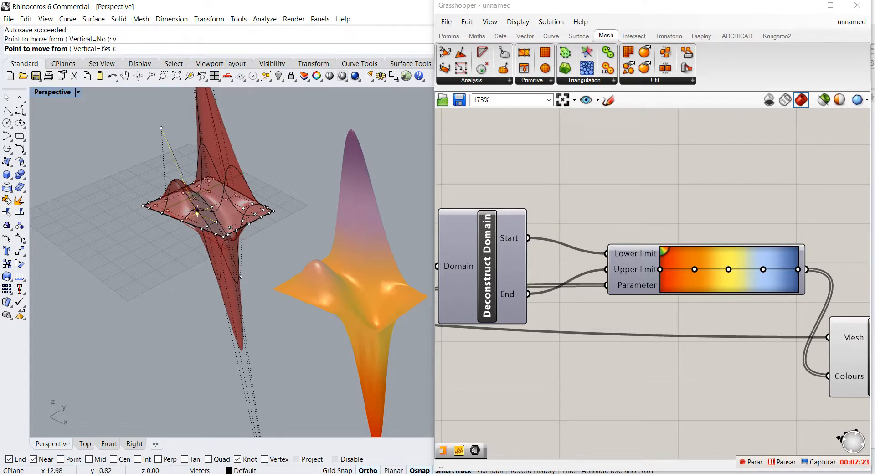
left_click(197, 213)
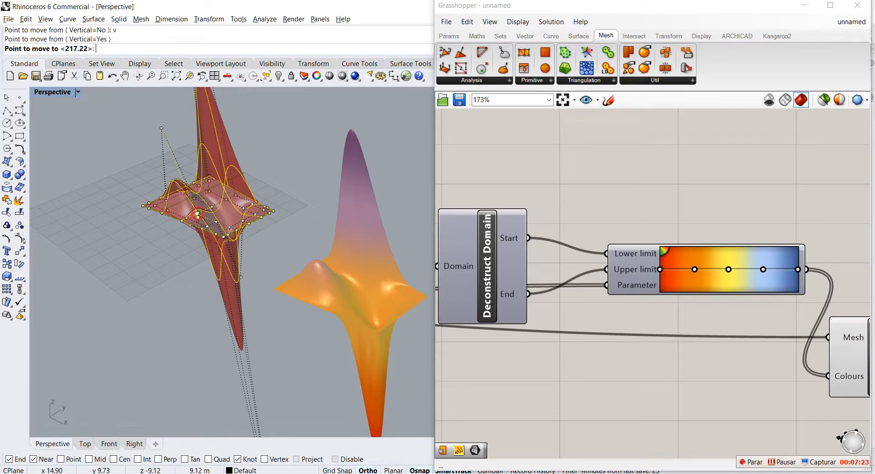
left_click(180, 389)
middle_click(358, 349)
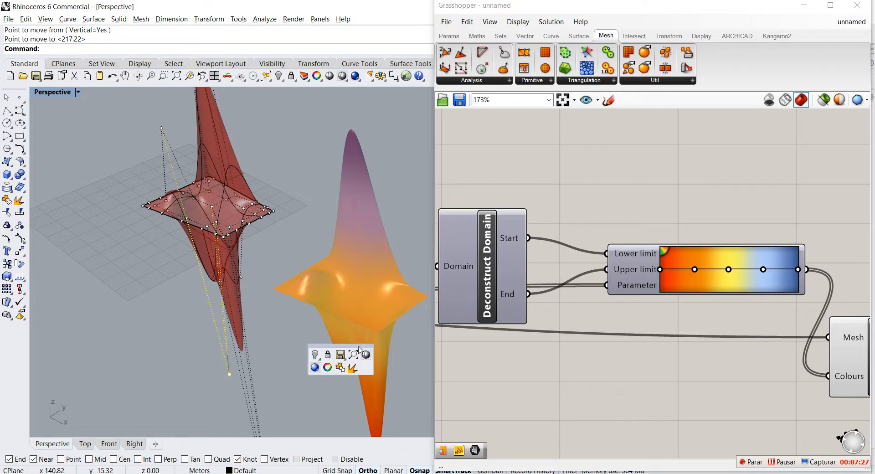
Examine the reshaped coloured mesh in the perspective view and look over the whole Grasshopper definition
right_click_drag(297, 318, 299, 291)
scroll(292, 253, "down", 8)
scroll(303, 258, "up", 8)
scroll(688, 216, "down", 9)
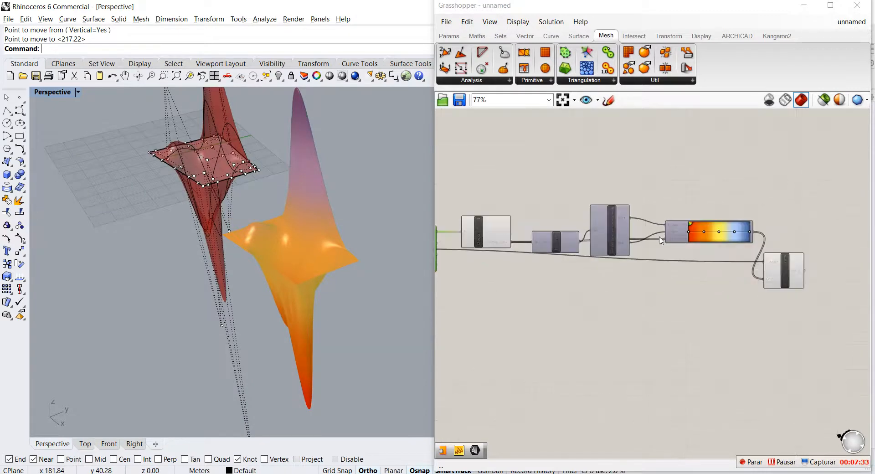
left_click(561, 293)
scroll(488, 210, "up", 3)
scroll(576, 228, "down", 5)
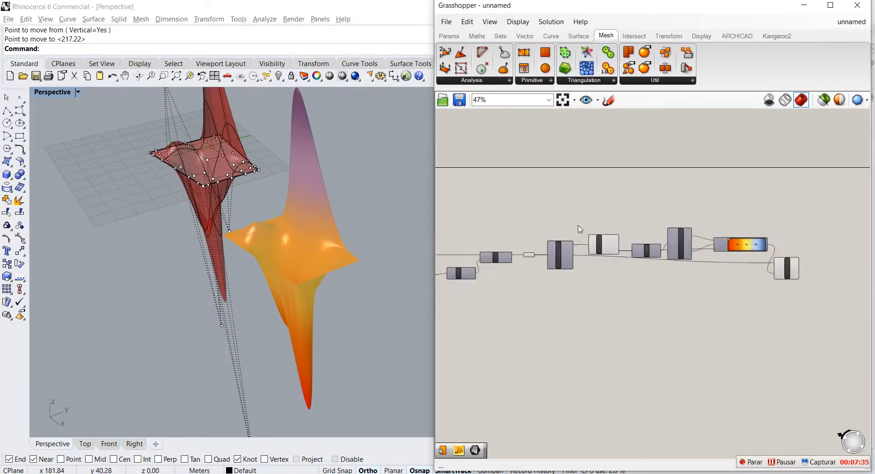
scroll(603, 228, "up", 3)
scroll(592, 237, "down", 3)
scroll(475, 245, "up", 4)
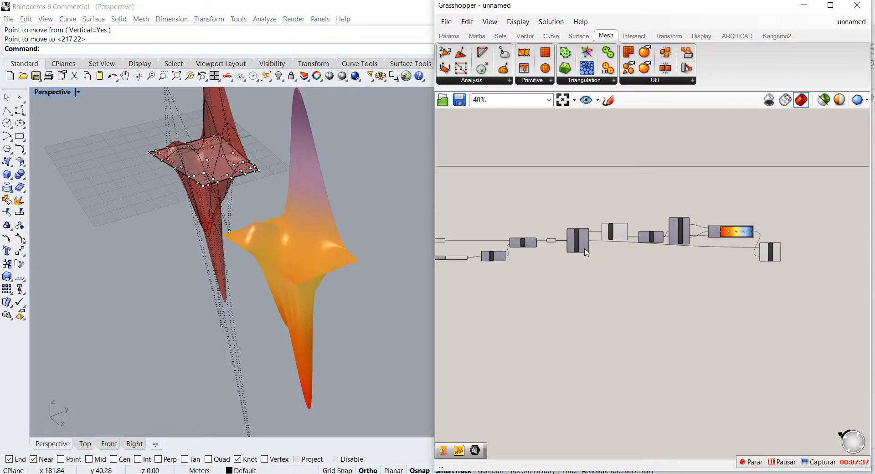
scroll(475, 245, "down", 3)
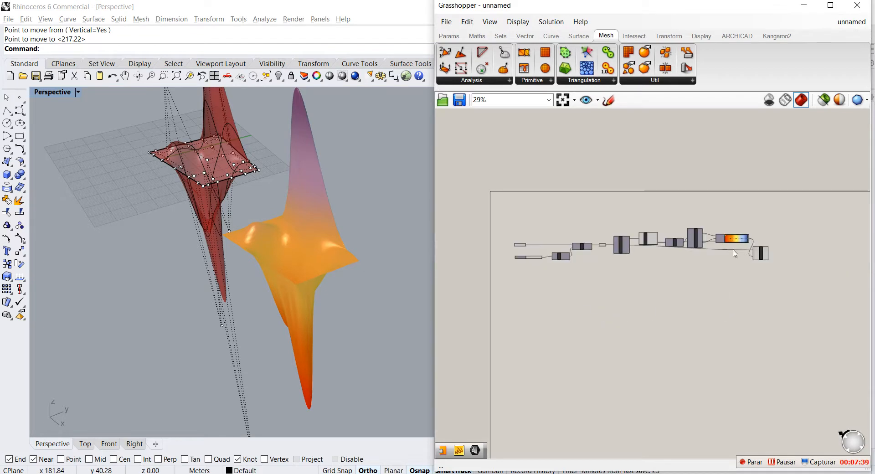
scroll(614, 252, "up", 2)
scroll(461, 246, "up", 5)
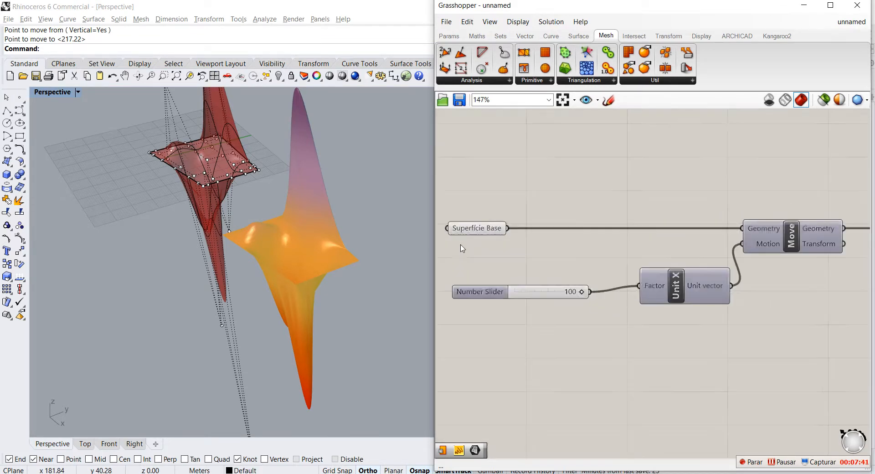
Highlight the Superfície Base parameter and review how it, the Number Slider and Unit X feed the Move component
mouse_move(474, 227)
left_mouse_down()
mouse_move(505, 228)
mouse_move(480, 231)
left_mouse_up()
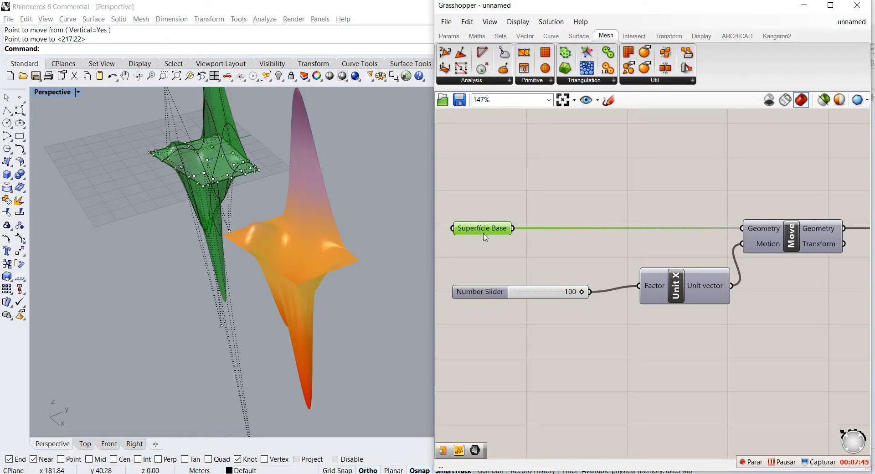
scroll(565, 264, "down", 4)
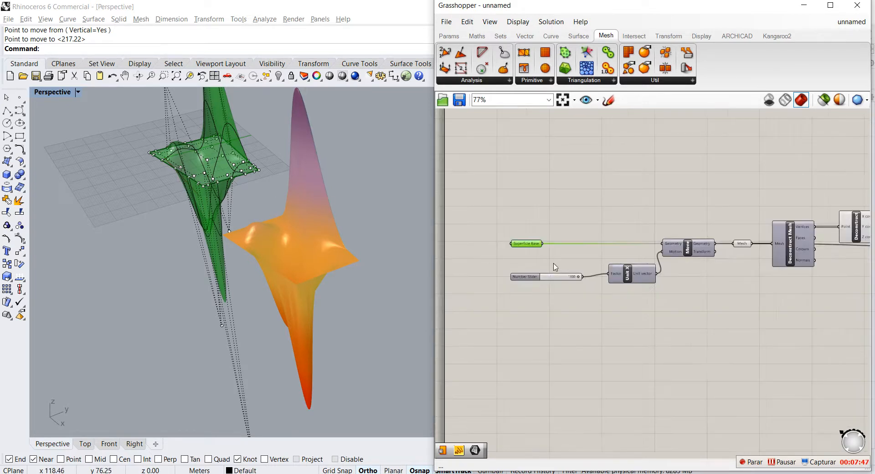
scroll(635, 245, "up", 4)
scroll(511, 250, "down", 4)
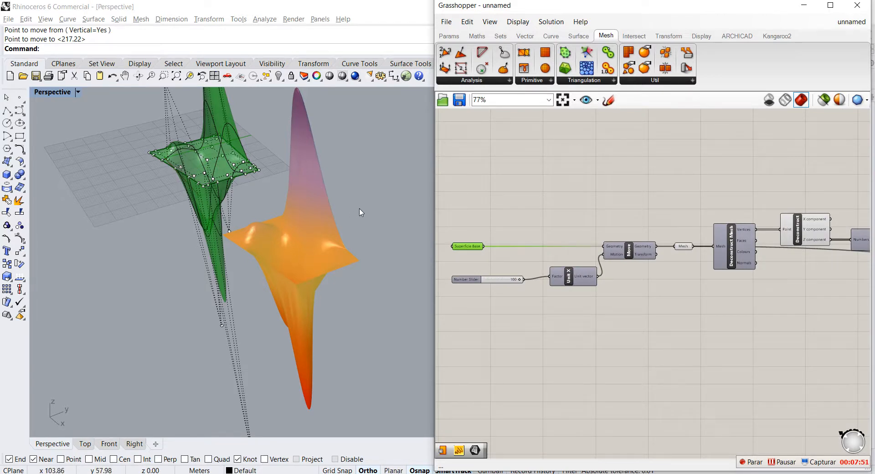
scroll(588, 226, "up", 1)
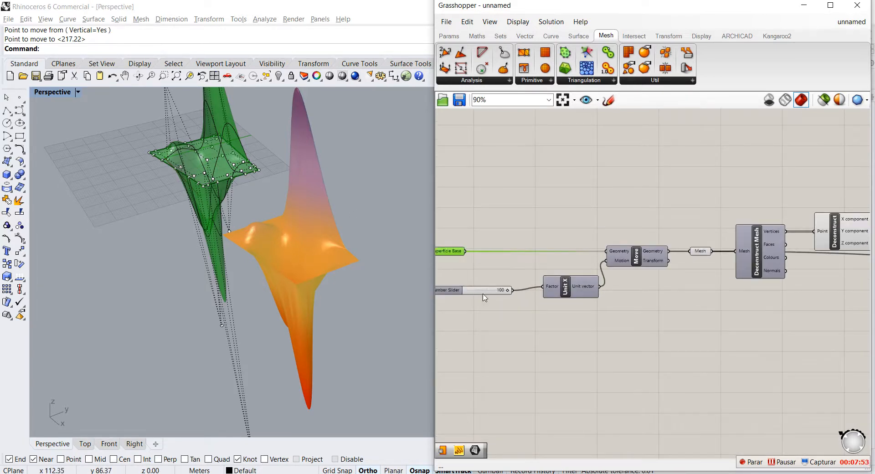
scroll(539, 287, "up", 1)
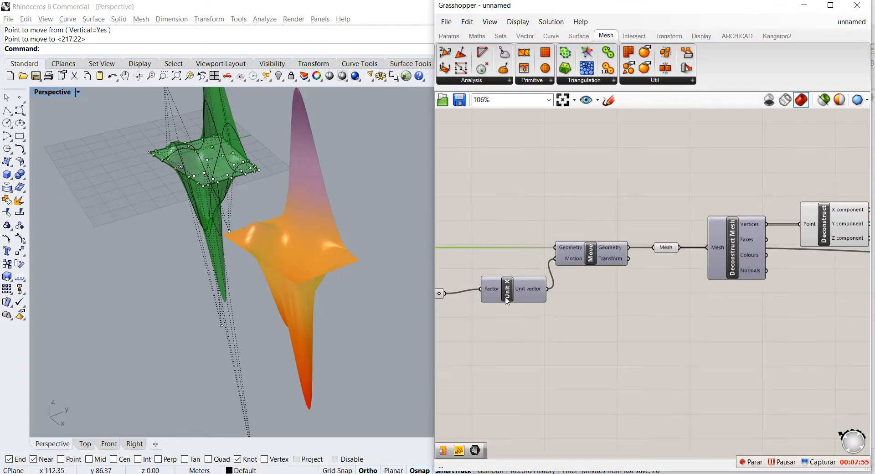
scroll(503, 293, "down", 4)
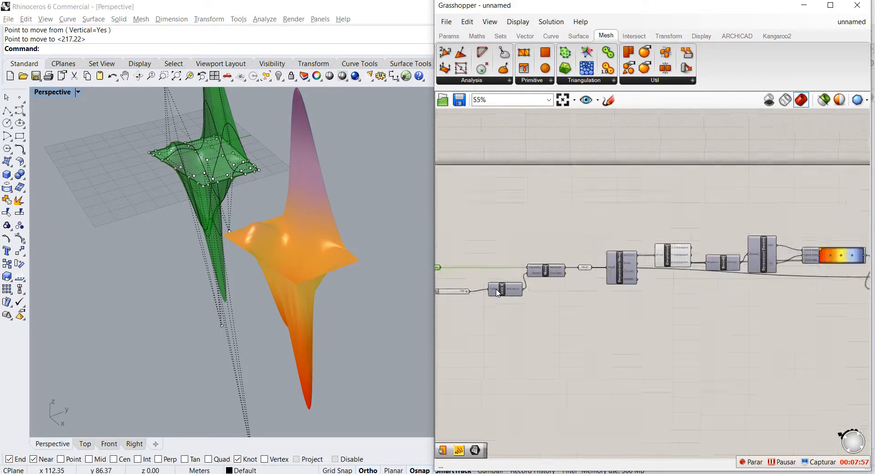
scroll(602, 269, "up", 6)
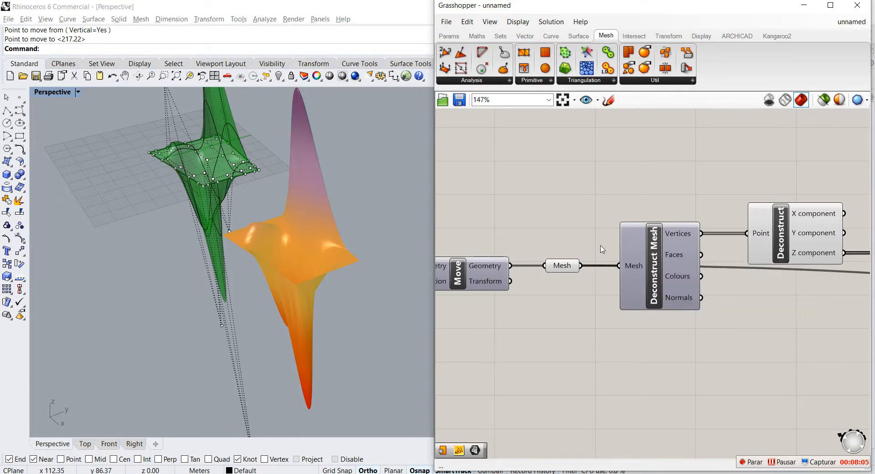
Review the chain from the Mesh parameter through Deconstruct Mesh to the point Z components and the Bounds component
scroll(616, 249, "down", 4)
scroll(616, 250, "up", 6)
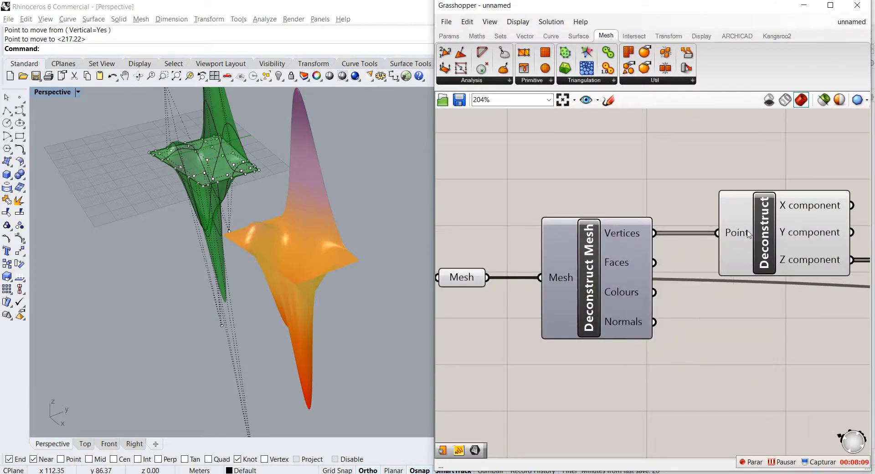
scroll(748, 234, "down", 5)
scroll(676, 251, "up", 4)
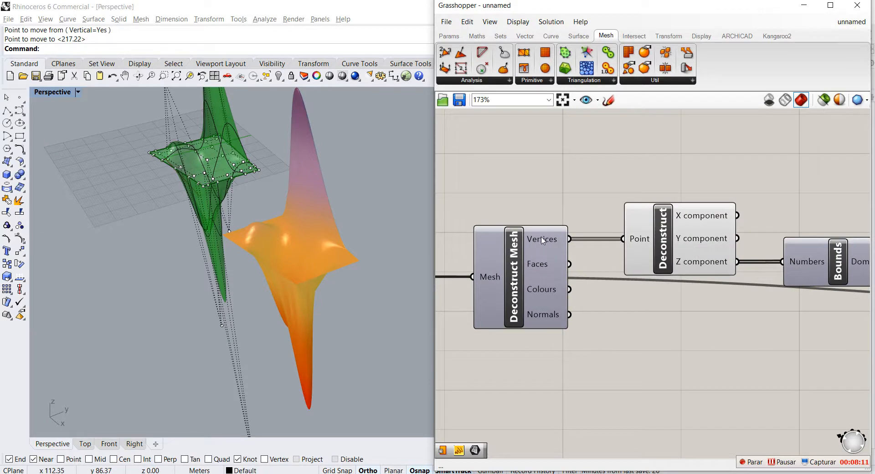
mouse_move(725, 264)
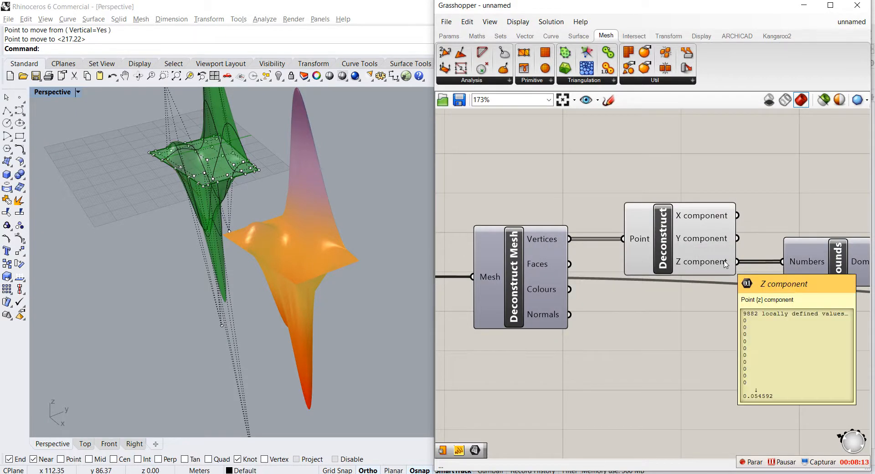
scroll(725, 264, "down", 5)
scroll(634, 280, "up", 4)
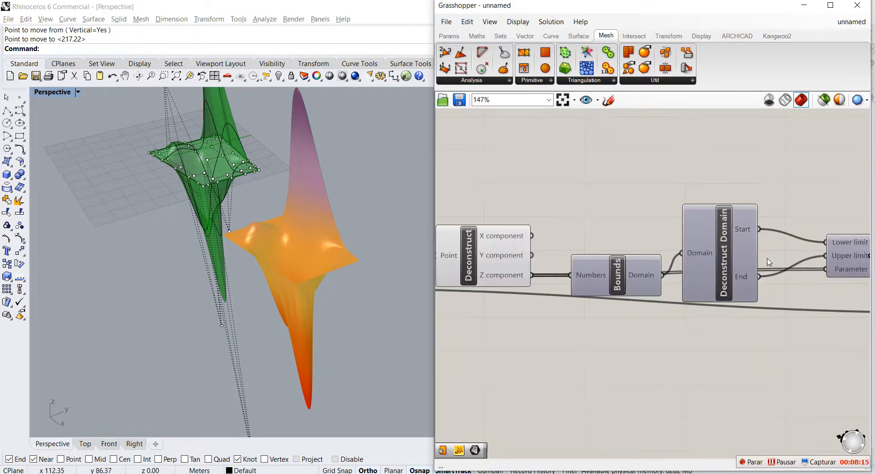
mouse_move(634, 280)
left_mouse_down()
mouse_move(618, 280)
mouse_move(629, 281)
left_mouse_up()
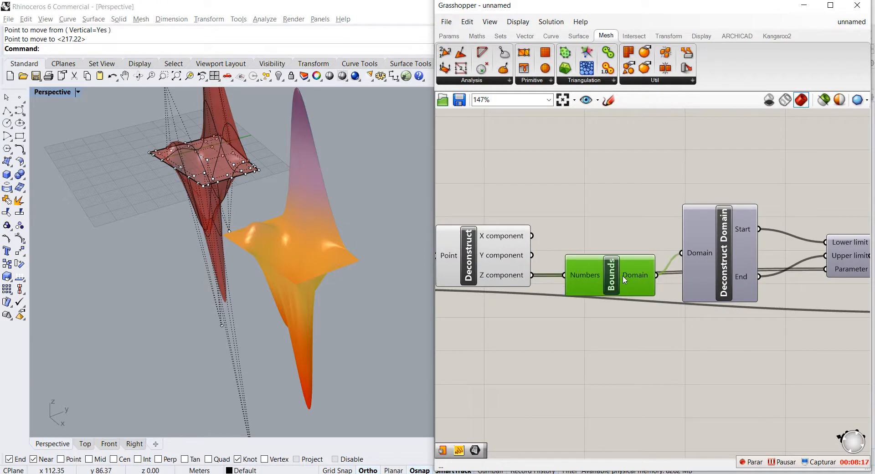
mouse_move(496, 281)
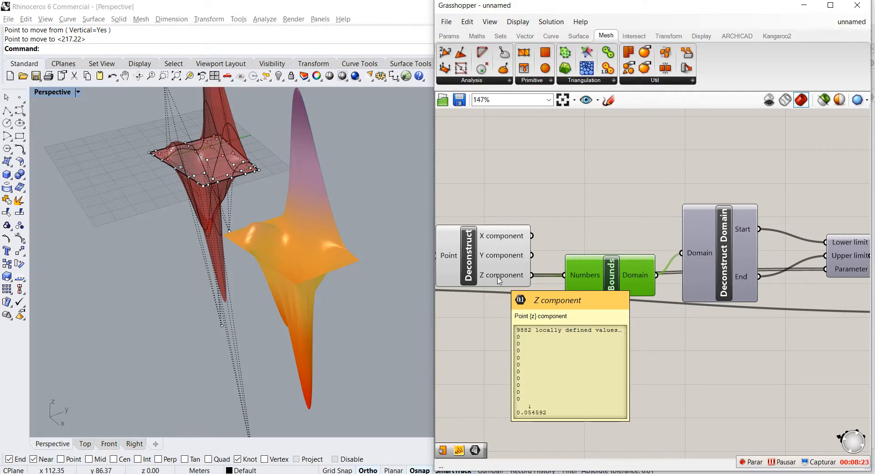
Review how Deconstruct Domain, Gradient and Mesh Colours are connected, and inspect the coloured mesh beside the base surface
scroll(498, 278, "down", 6)
scroll(626, 284, "up", 4)
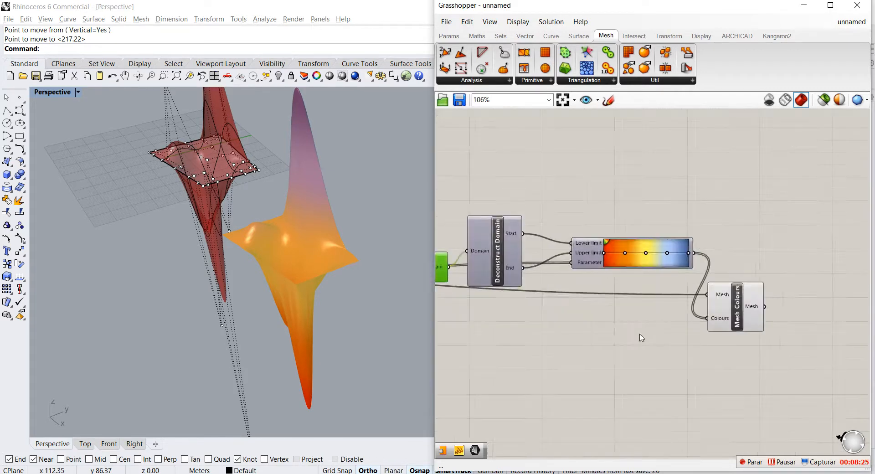
scroll(506, 234, "up", 3)
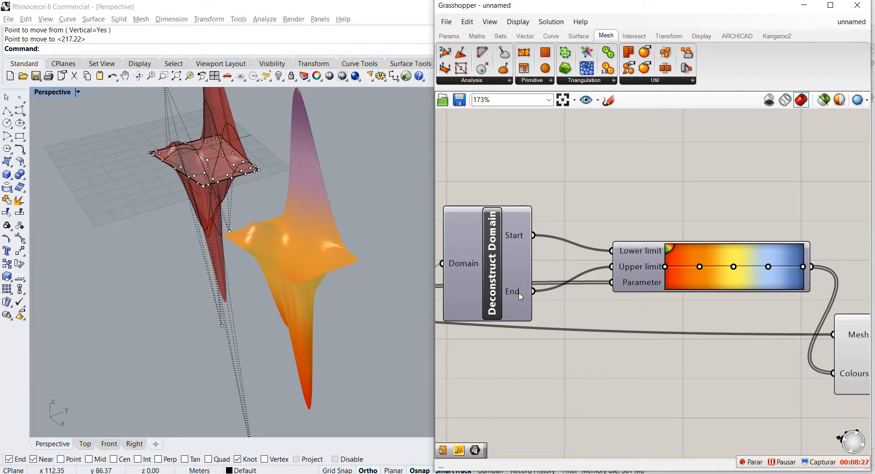
mouse_move(520, 296)
mouse_move(658, 275)
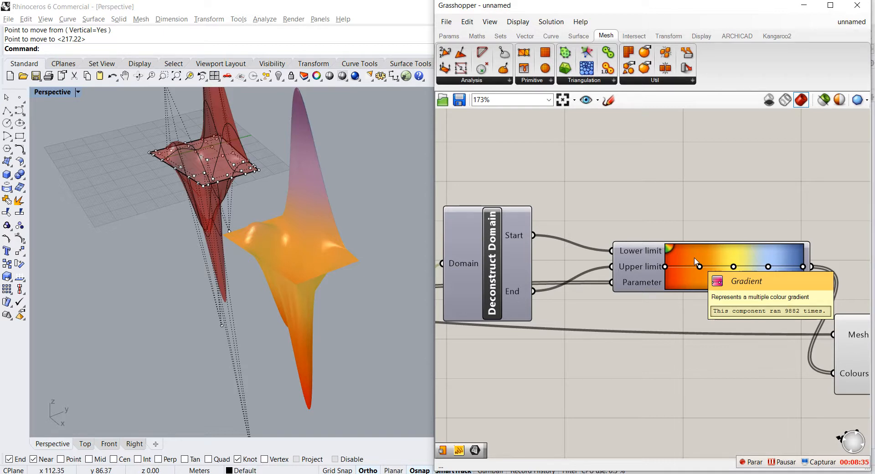
scroll(696, 262, "down", 3)
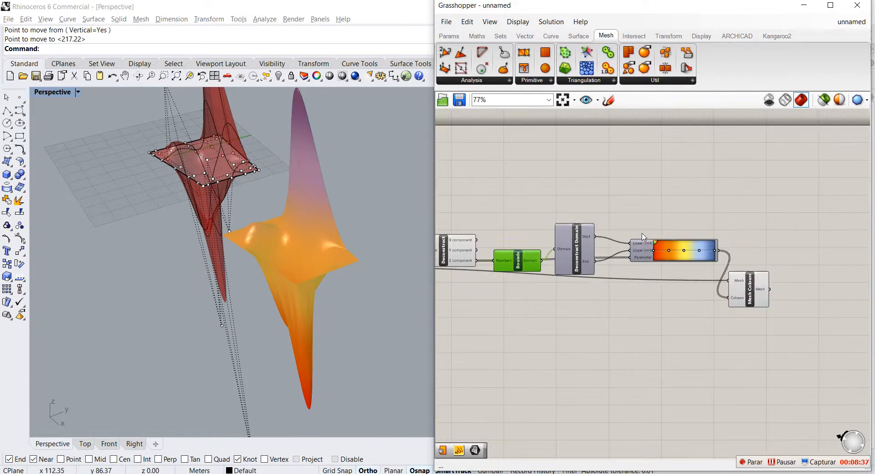
scroll(769, 326, "up", 3)
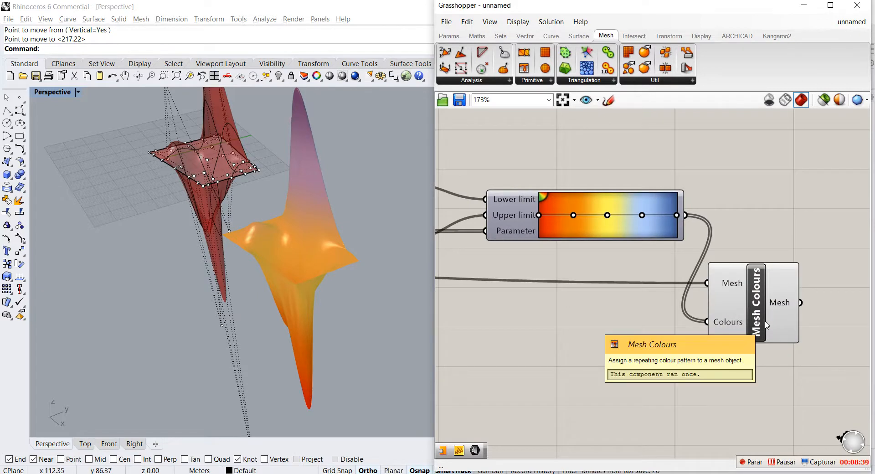
scroll(766, 324, "down", 6)
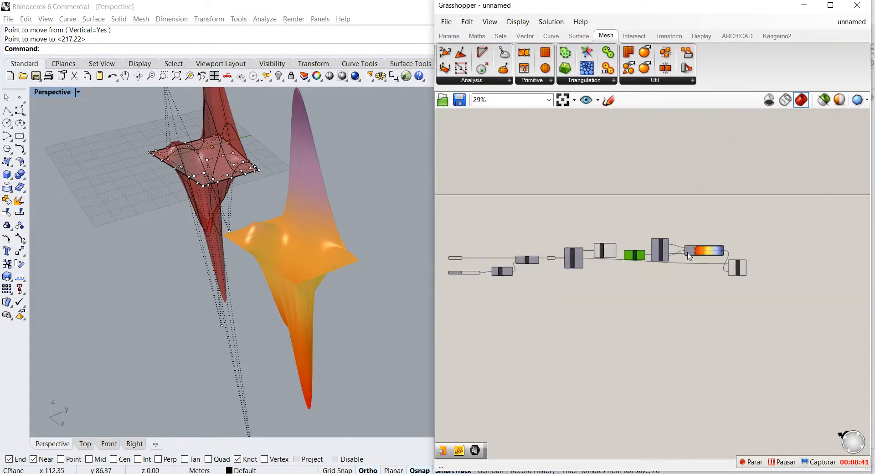
scroll(494, 250, "up", 1)
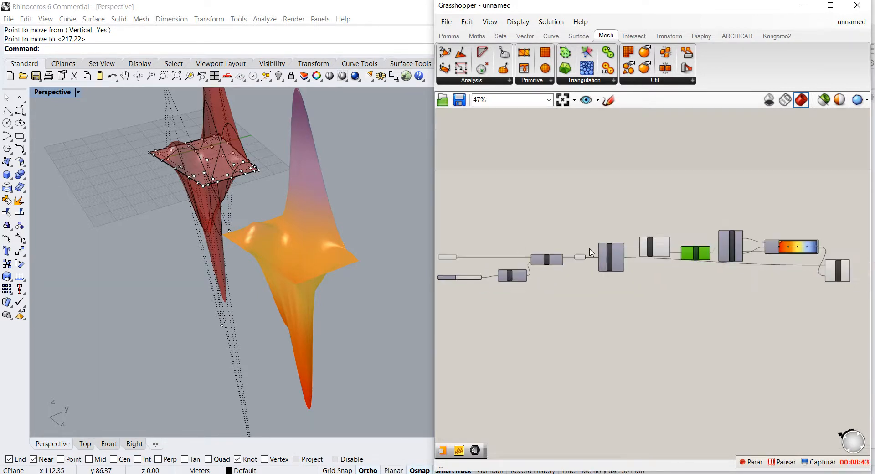
scroll(288, 292, "down", 4)
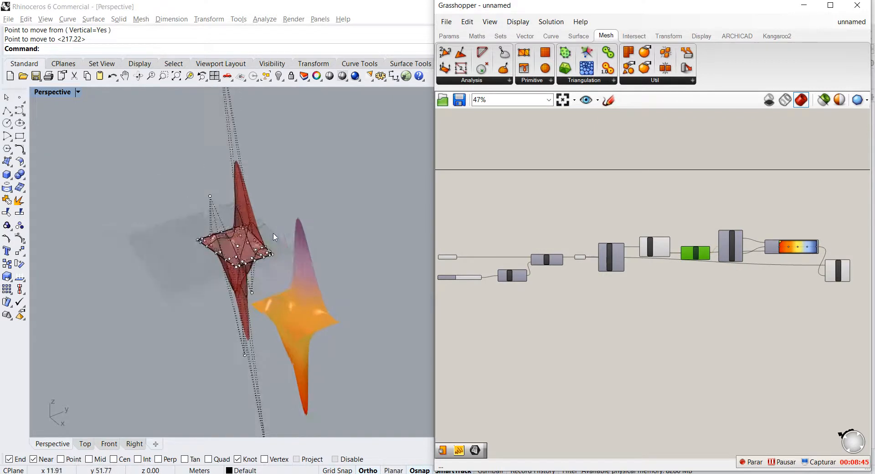
right_click_drag(292, 307, 314, 200)
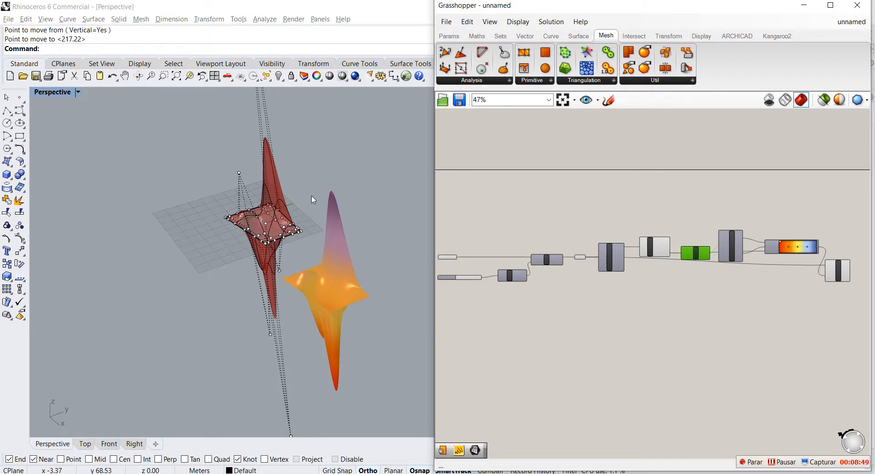